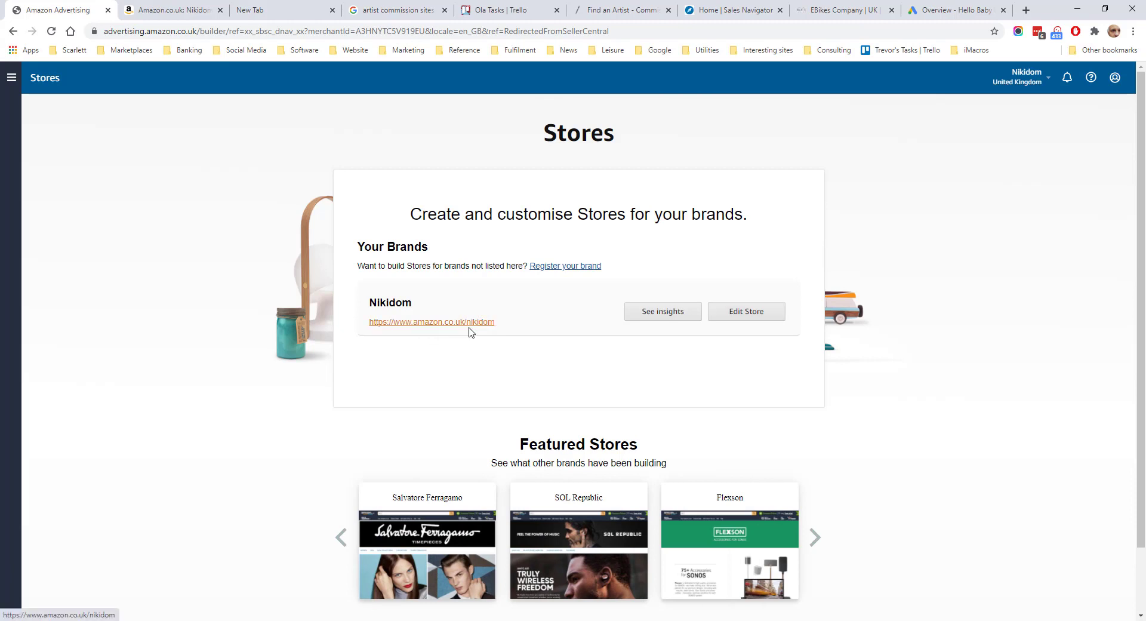
Open the Nikidom store for editing and switch to its Test Storefront version
double_click(493, 323)
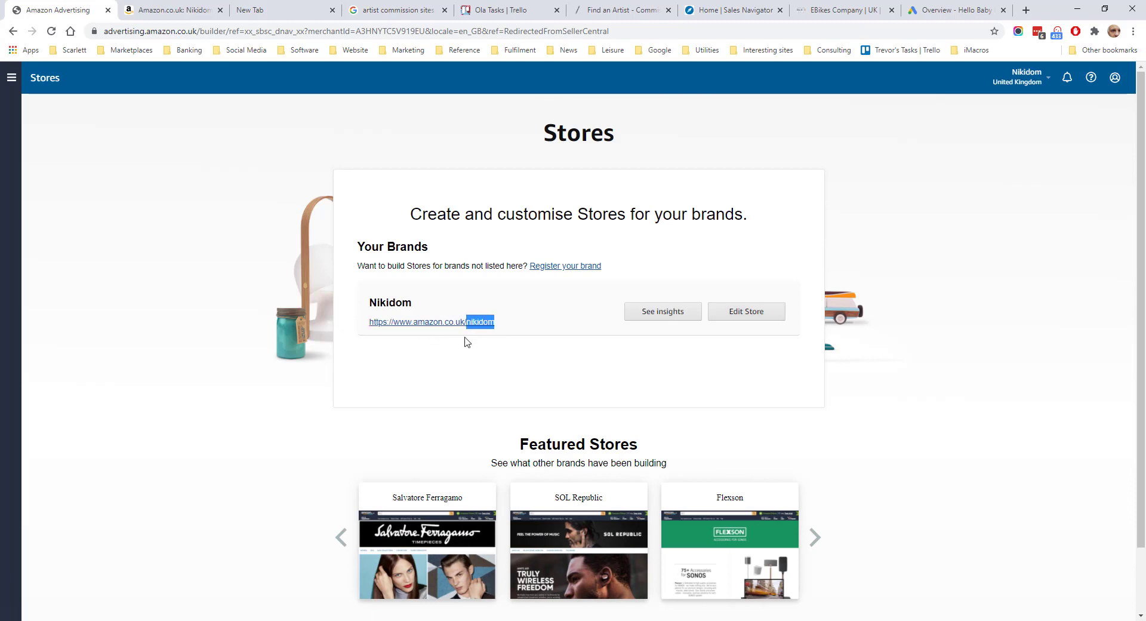
click(769, 319)
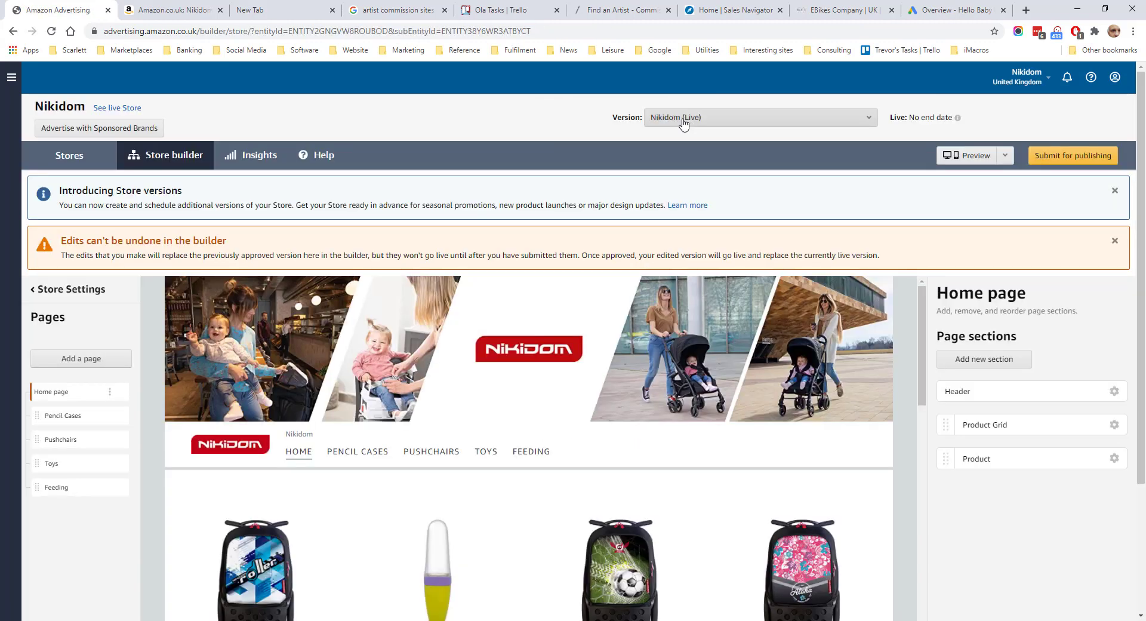
click(685, 122)
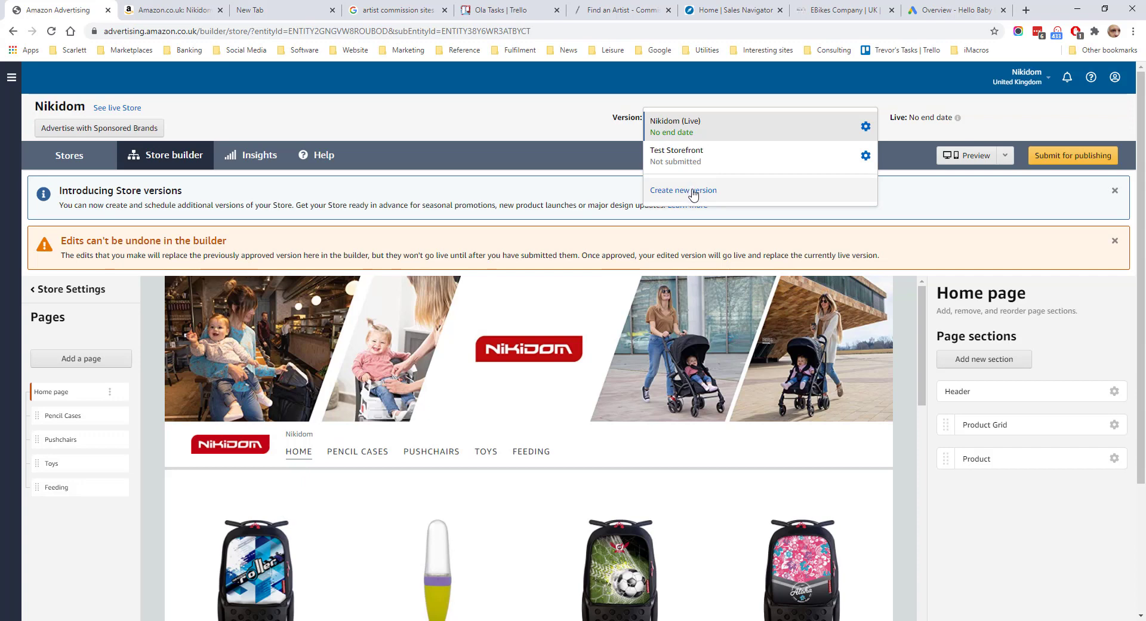
click(685, 158)
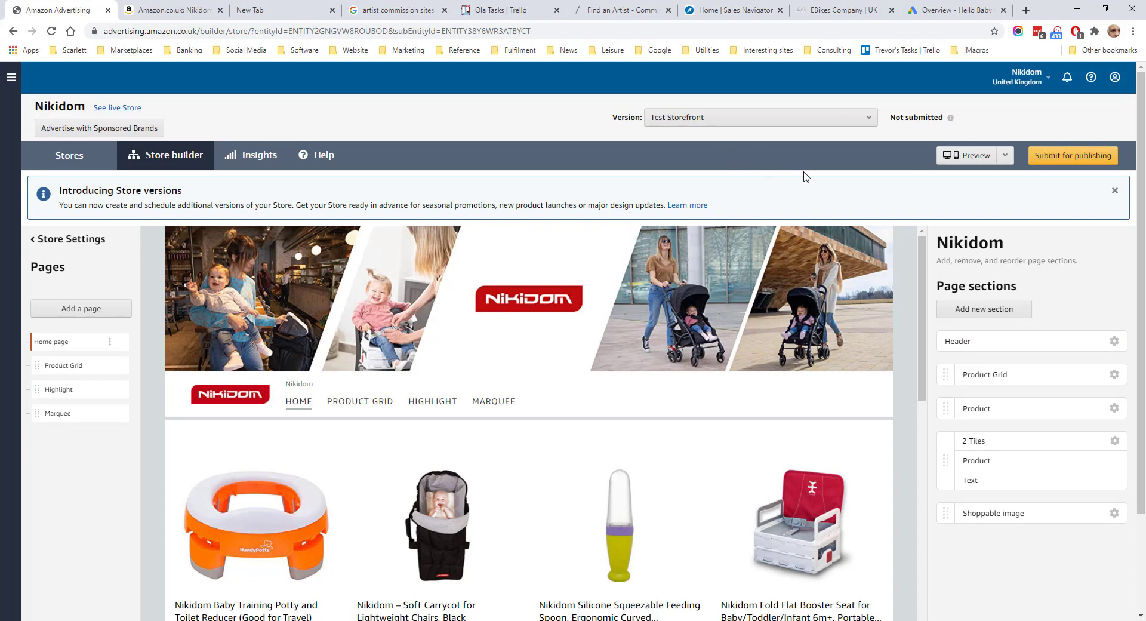
Examine the brand display name, logo and display options in the store settings, comparing them with the storefront on Amazon.co.uk
scroll(418, 299, down, 1)
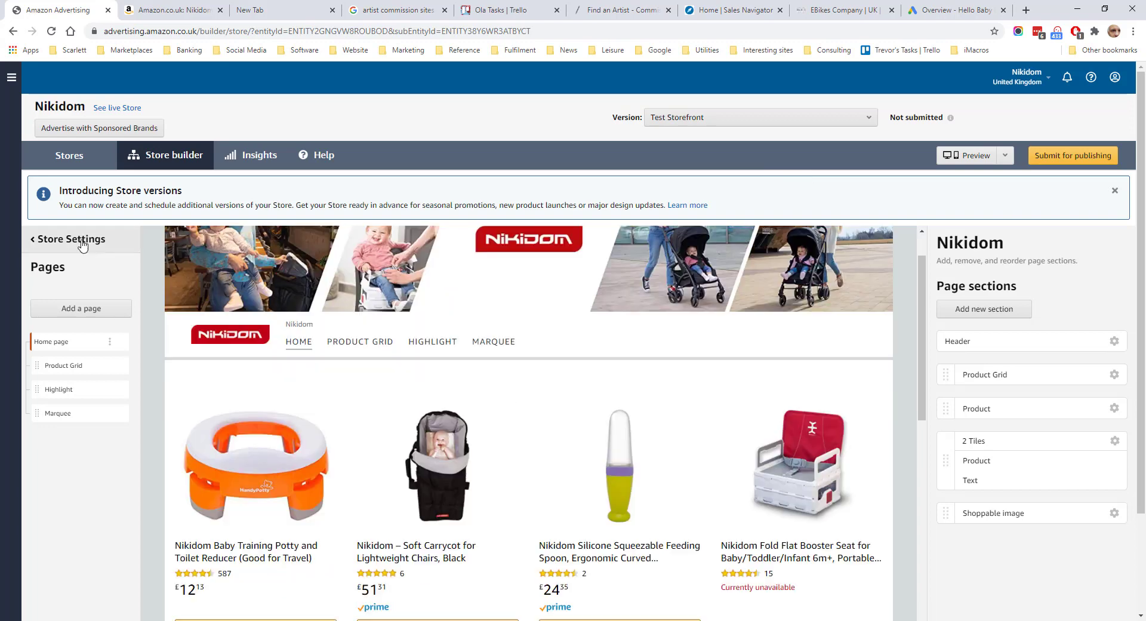
click(81, 240)
scroll(86, 293, down, 2)
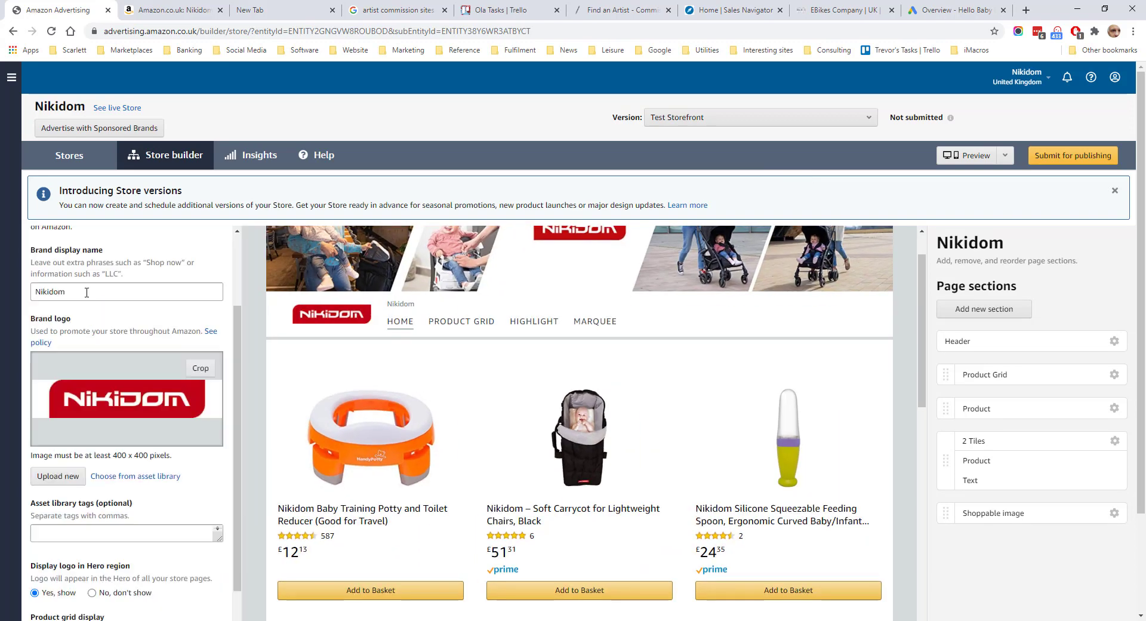
key(ctrl+Tab)
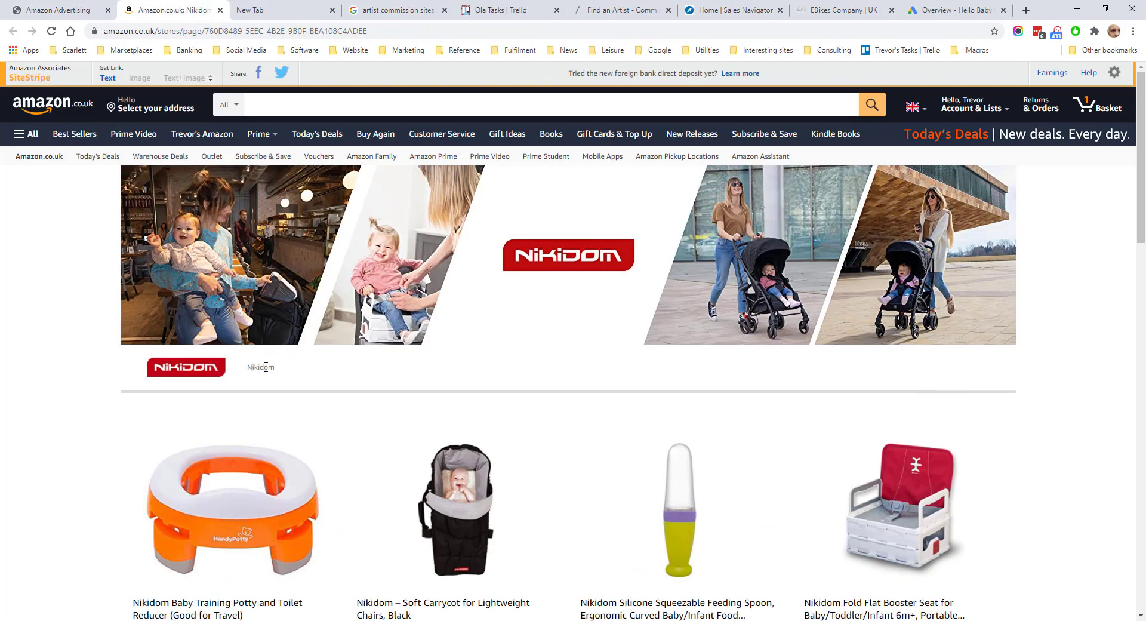
click(60, 9)
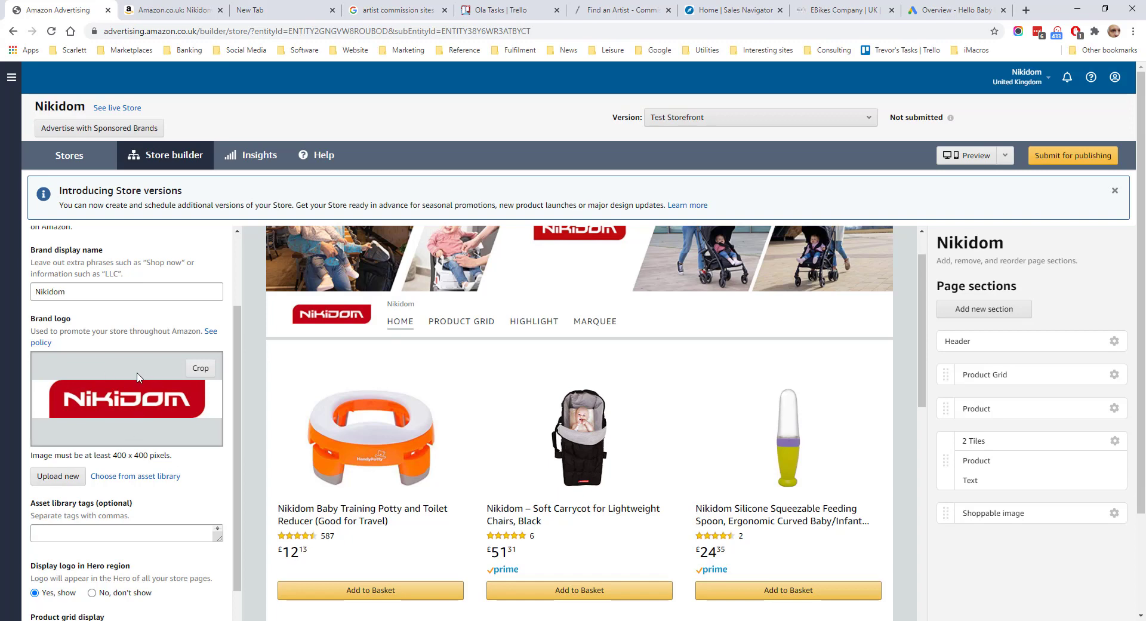
scroll(122, 434, down, 5)
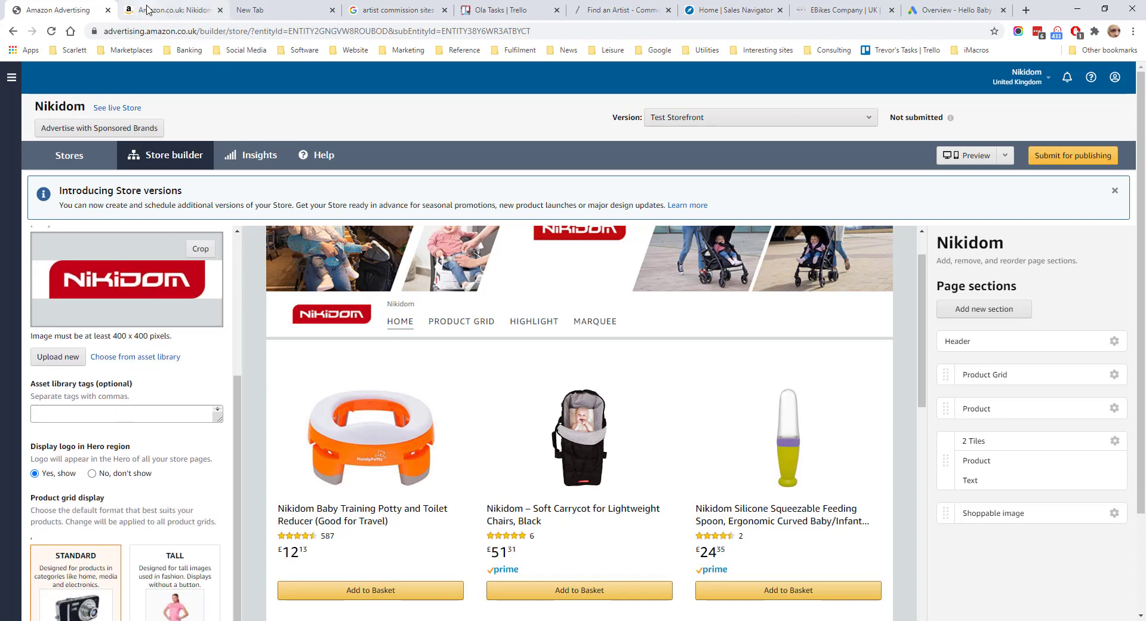
click(159, 11)
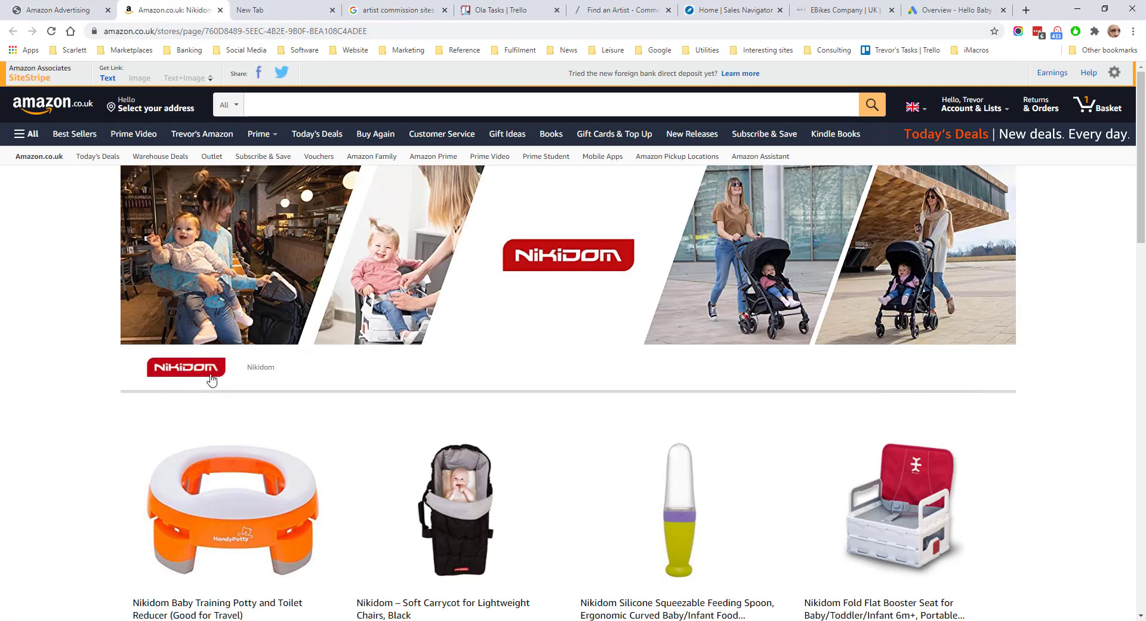
key(ctrl+shift+Tab)
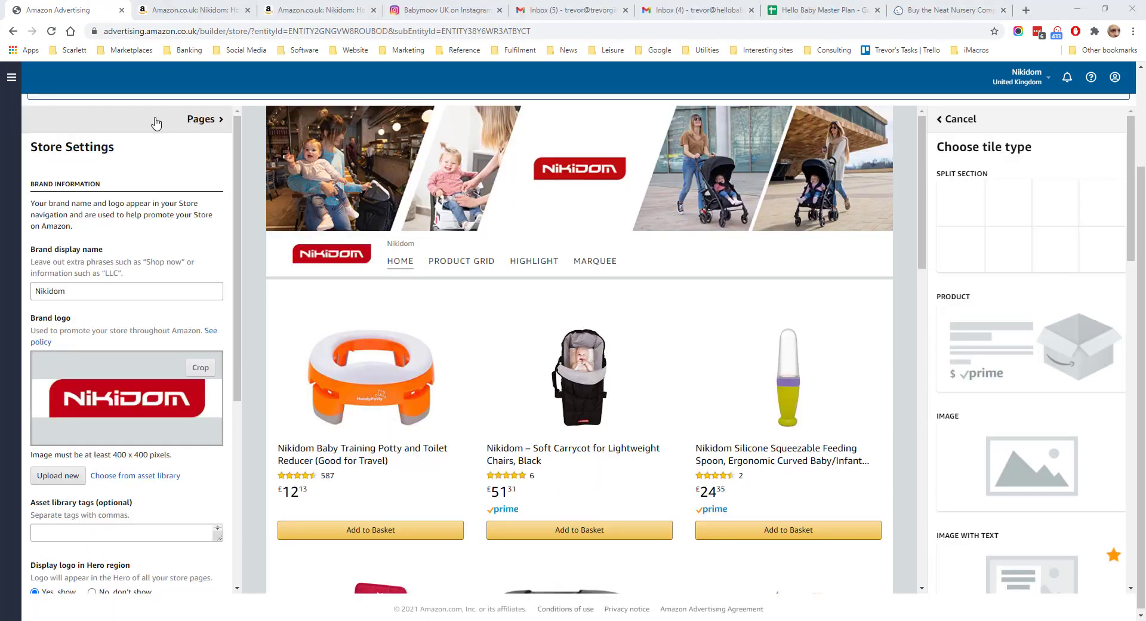
Reorder the store pages so that Marquee comes before Highlight and nest both as subpages of Product Grid
click(199, 120)
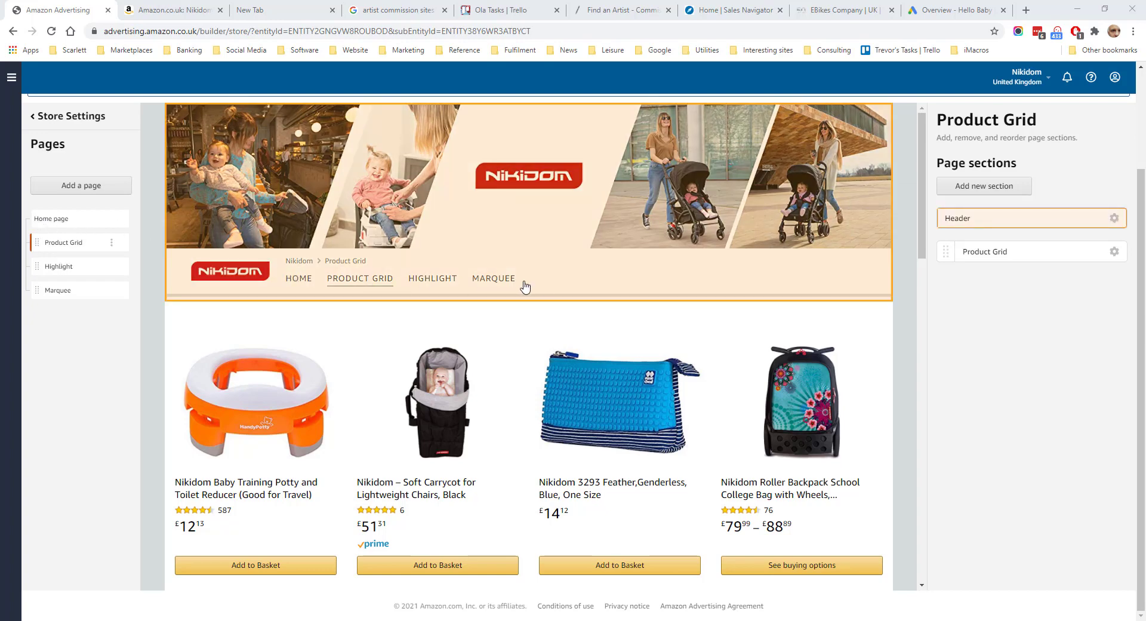
drag(53, 290, 48, 267)
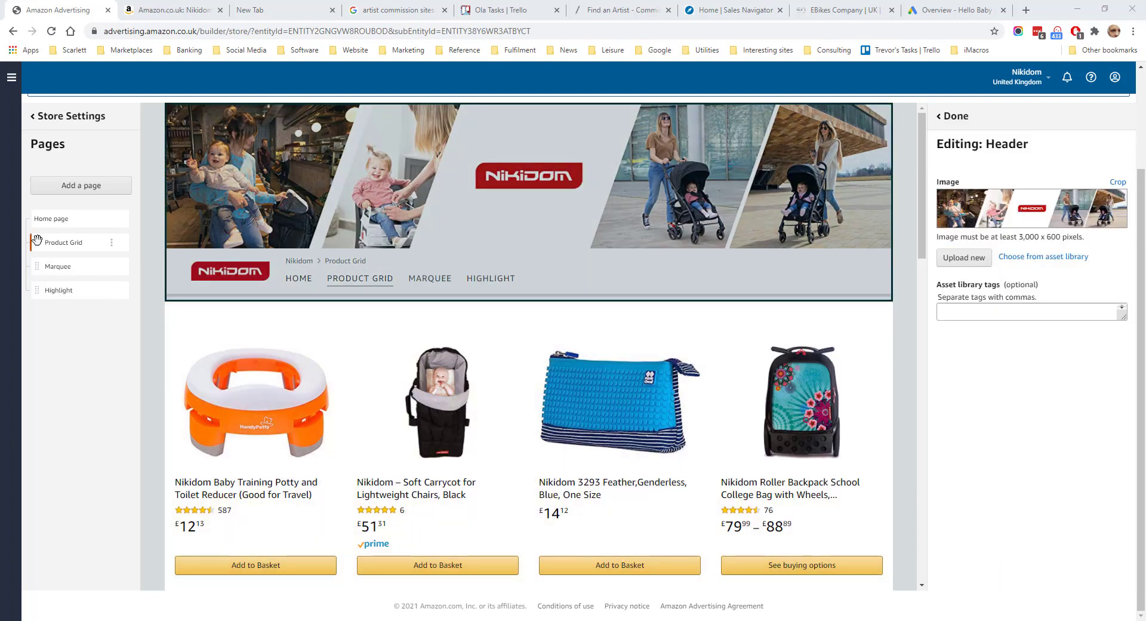
drag(37, 240, 49, 266)
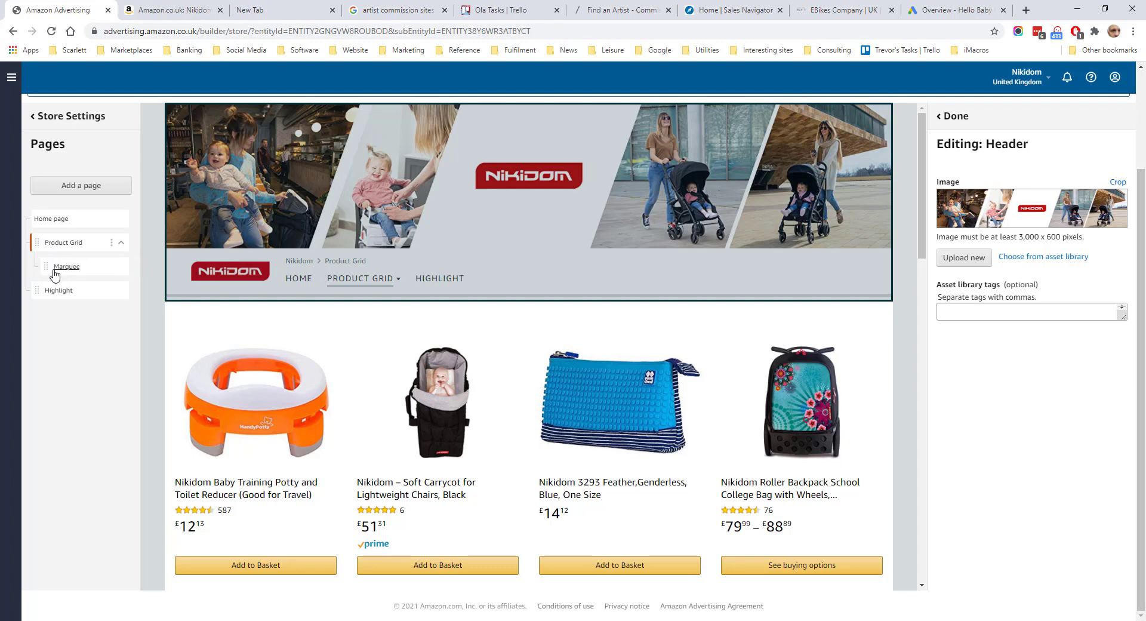
drag(36, 290, 48, 290)
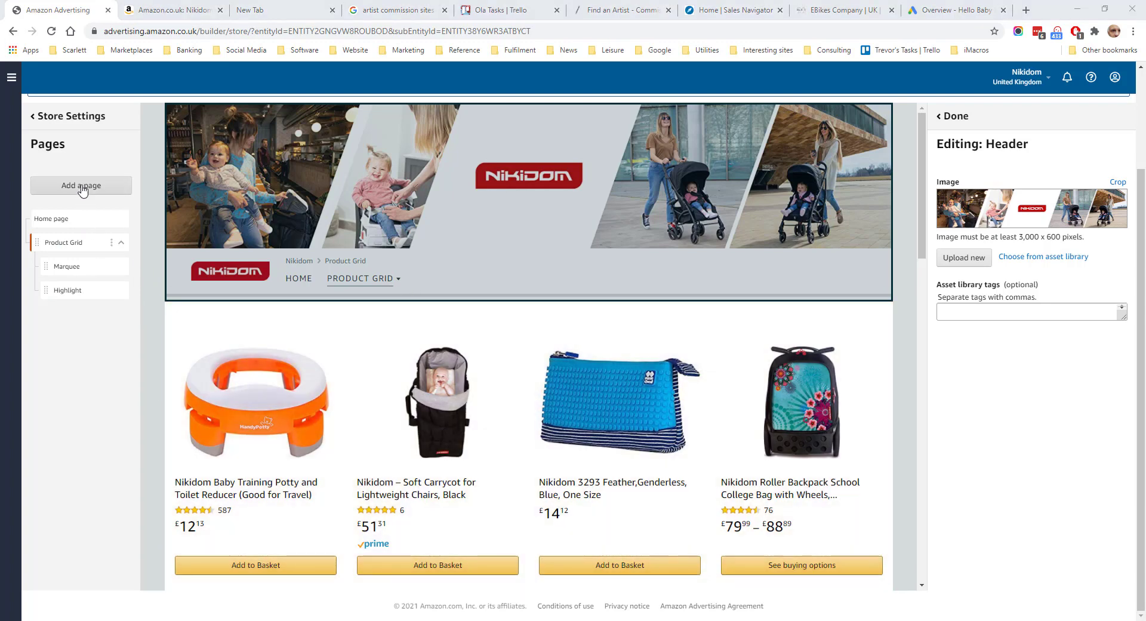
Create a Product Grid template page titled "Title" with meta description "Metadescription" and move it to the top page level
click(82, 190)
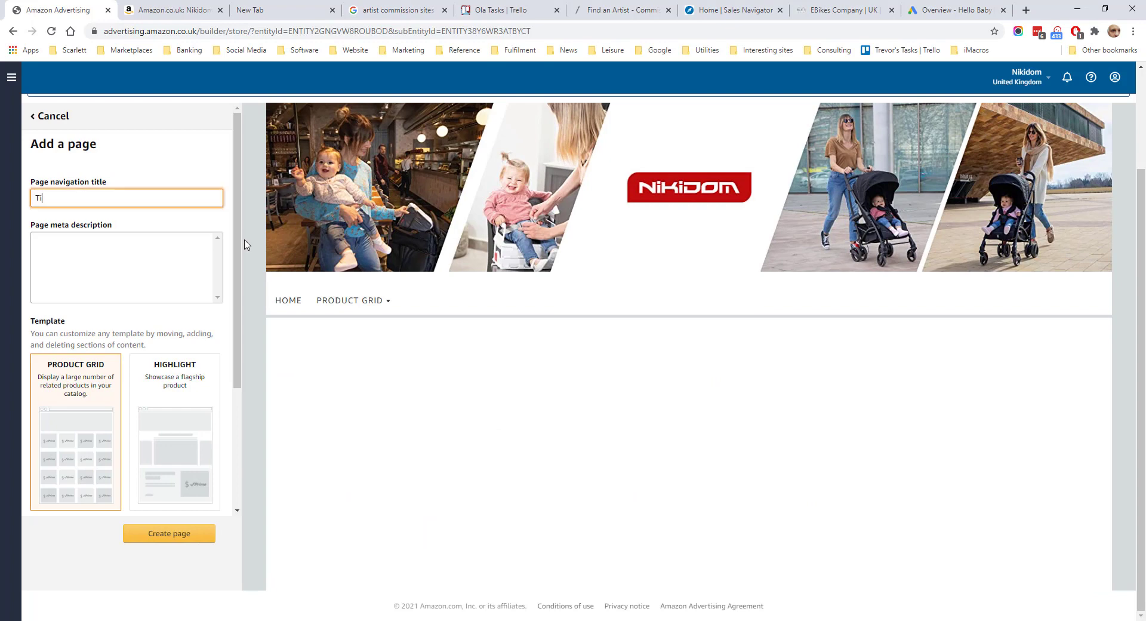
key(Tab)
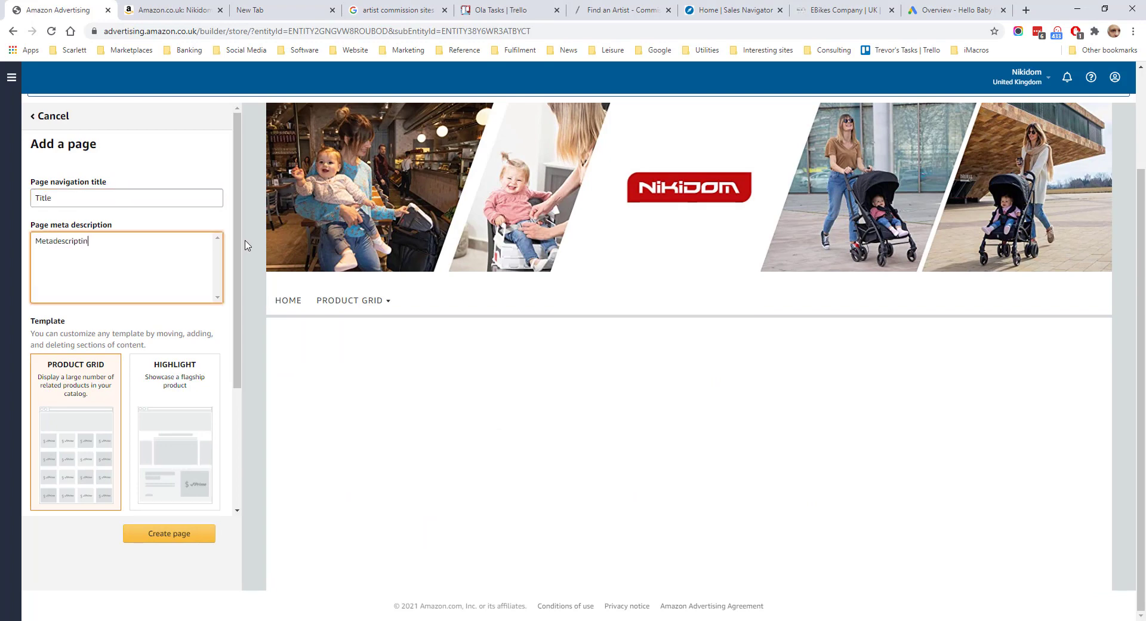
text(Metadescriptin)
key(BackSpace)
text(on)
scroll(237, 297, down, 3)
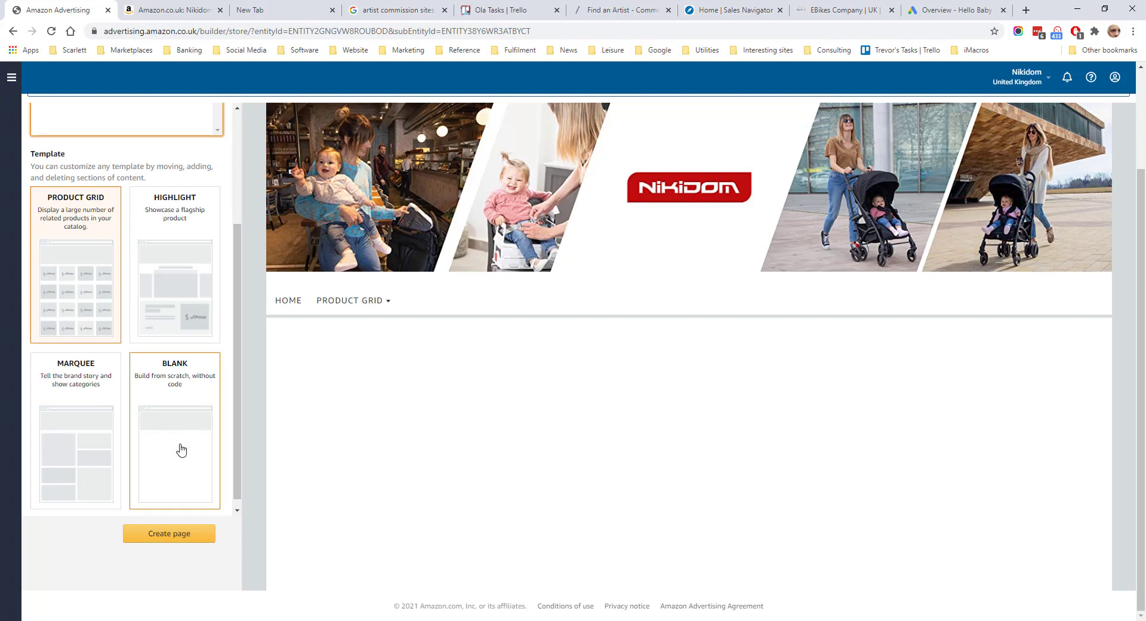
click(158, 421)
click(169, 534)
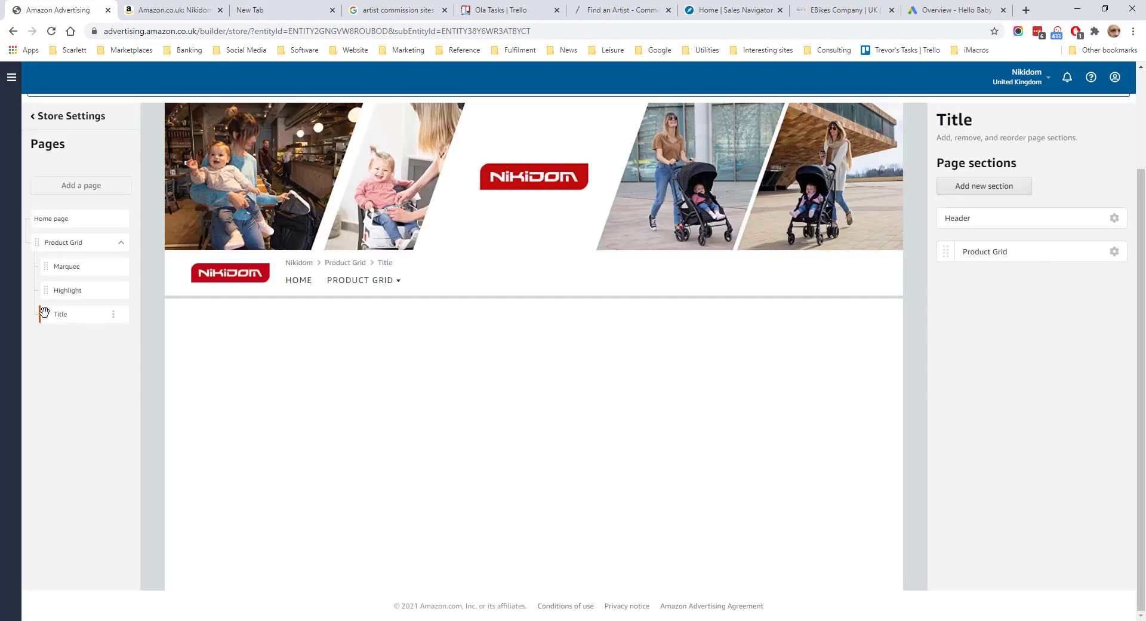
drag(44, 312, 32, 313)
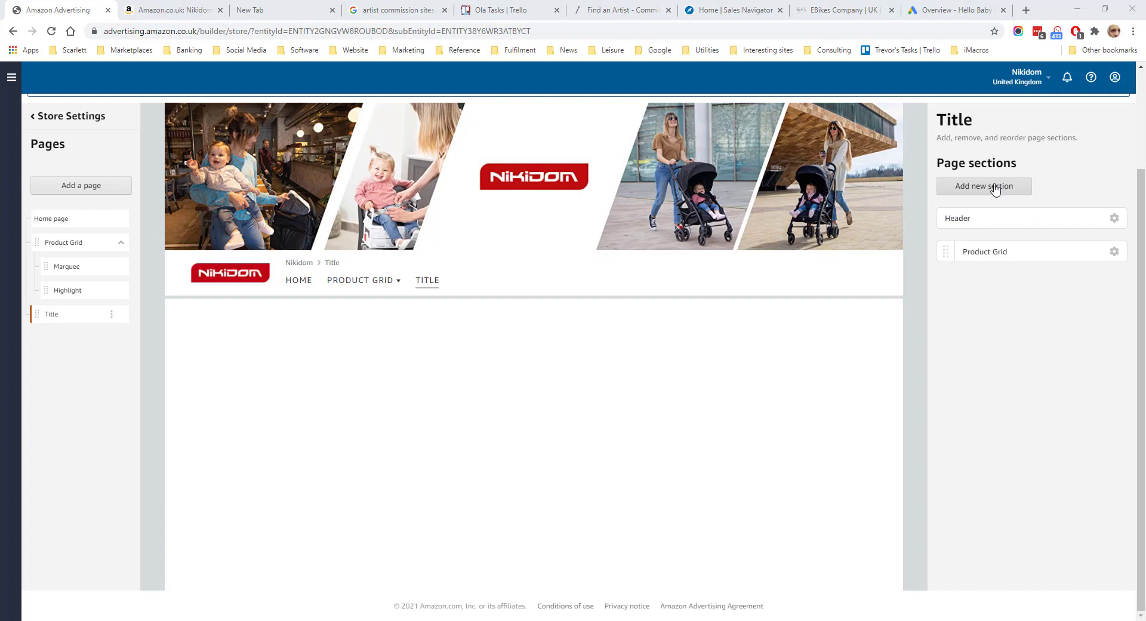
Add a Product section to the Title page, search for "nikidom" and insert the Nikidom Baby Training Potty and Toilet Reducer
click(995, 190)
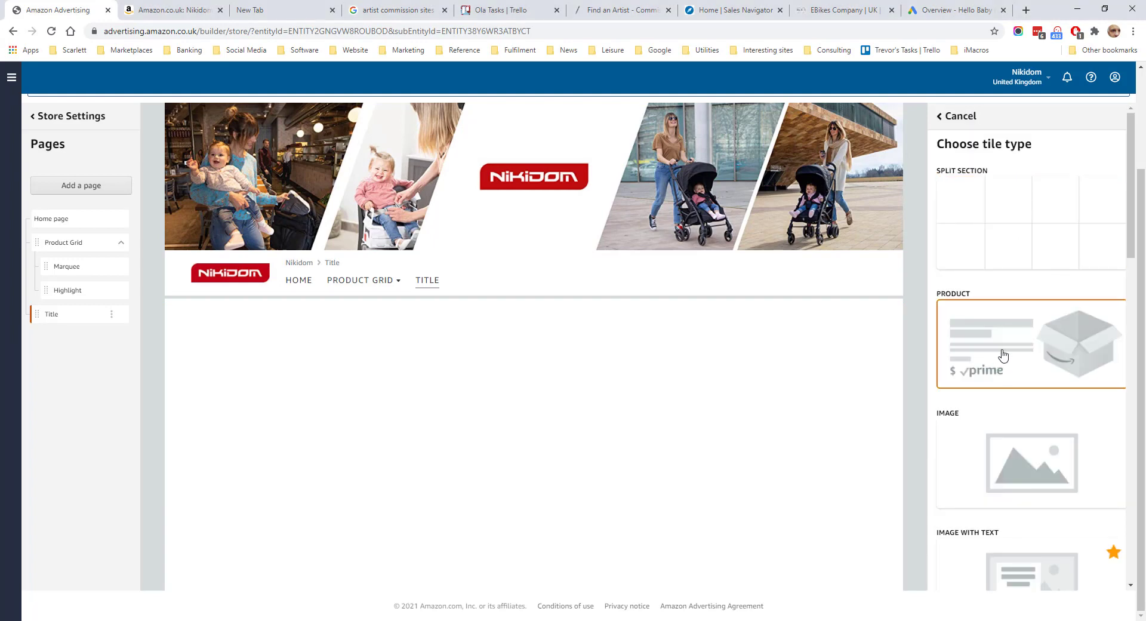
click(1020, 357)
click(971, 216)
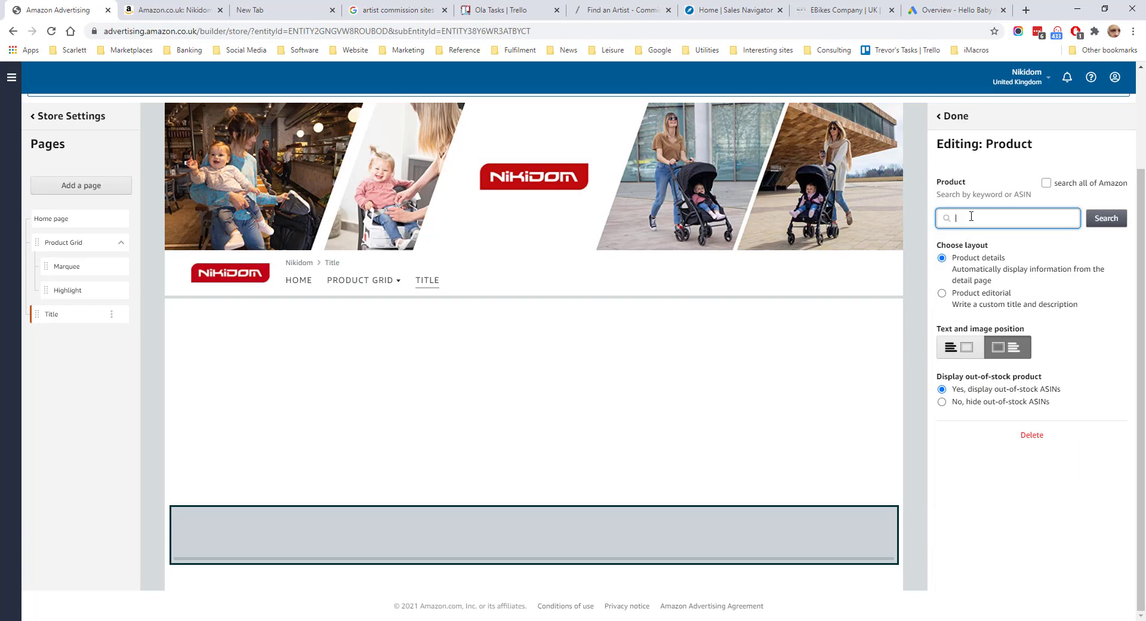
text(nikidom)
key(Return)
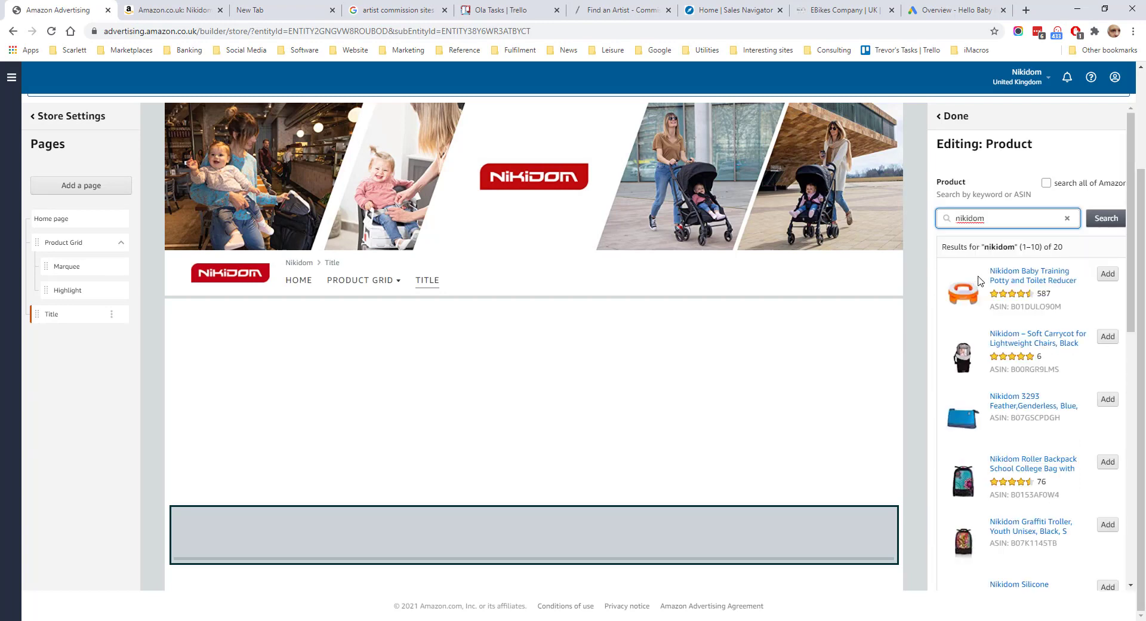
click(1109, 274)
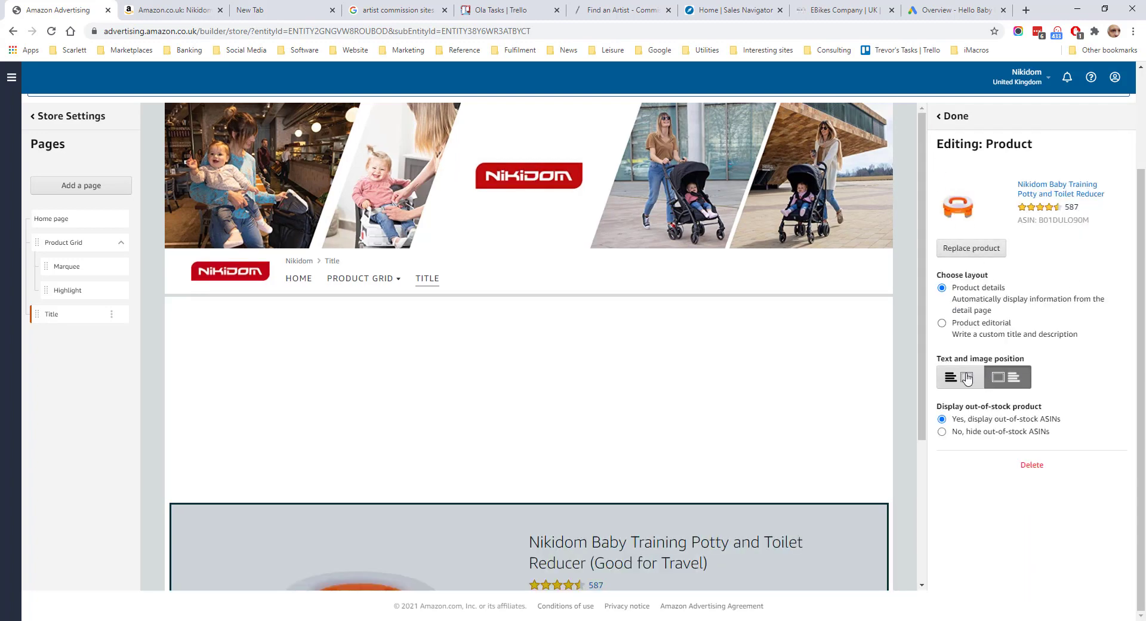
Examine the tile types available for new sections and the header image settings of the Title page
click(976, 249)
drag(1132, 204, 1136, 233)
scroll(1045, 227, down, 3)
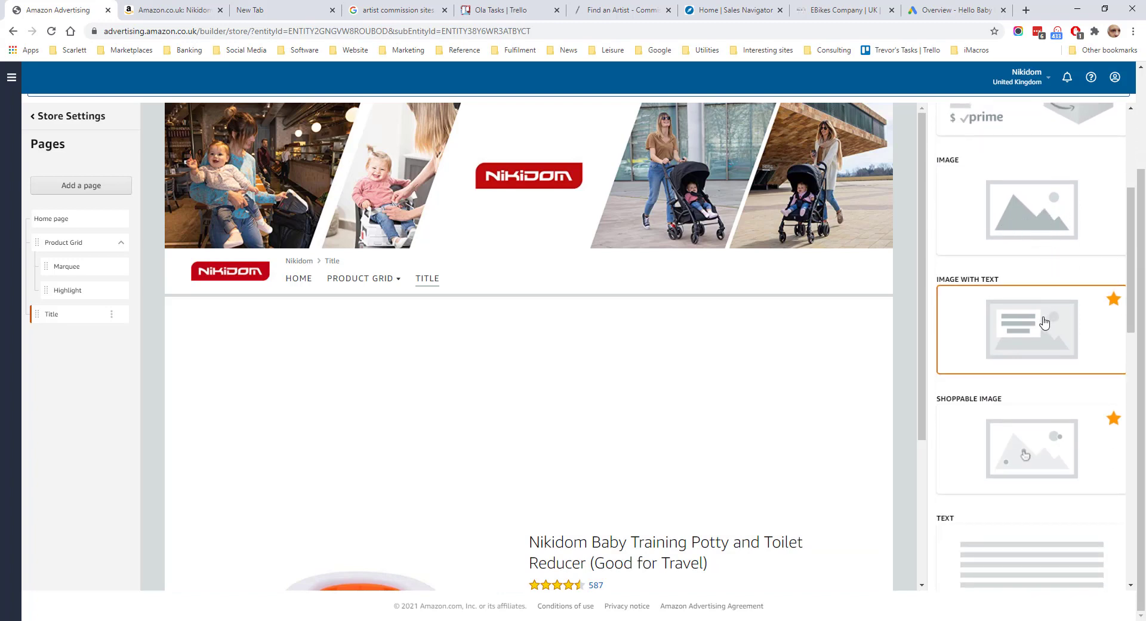
drag(1131, 294, 1139, 497)
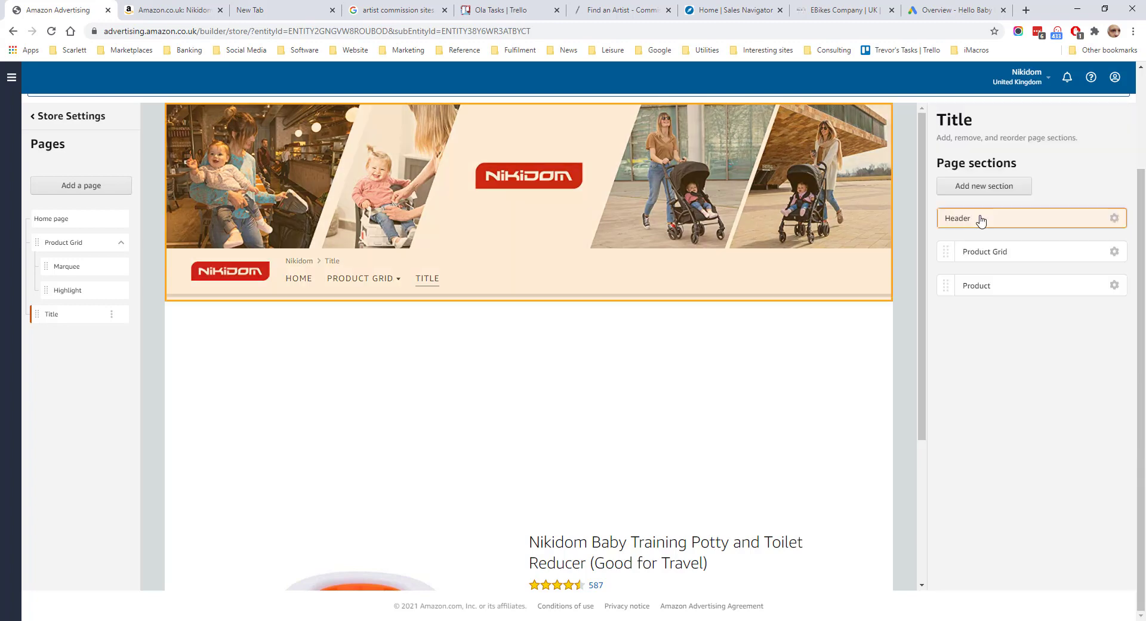
click(981, 219)
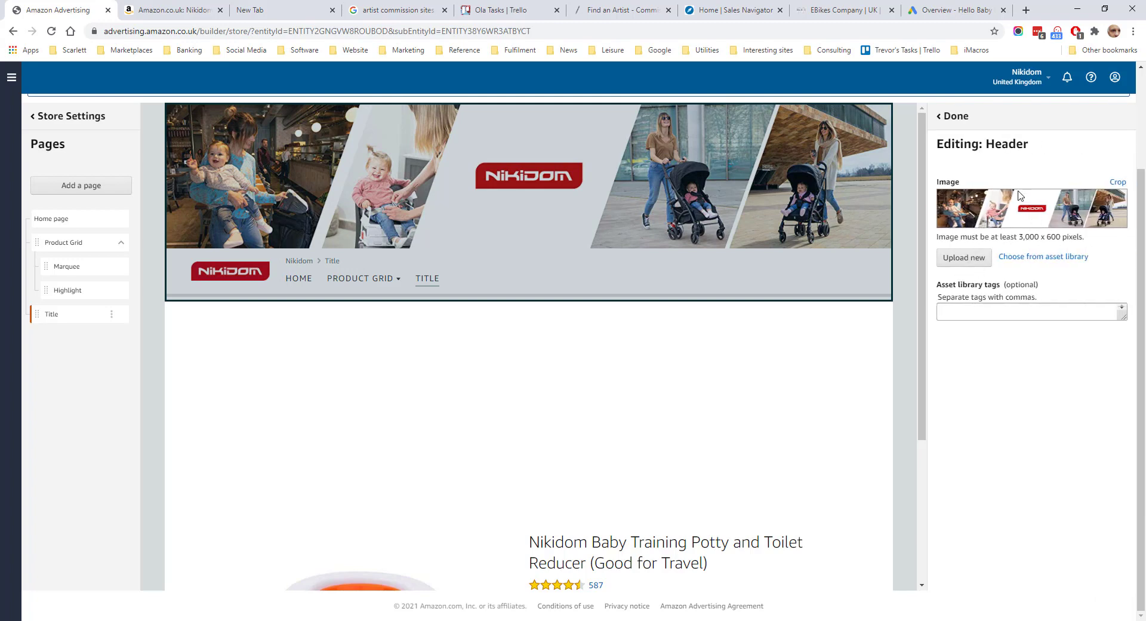
click(952, 116)
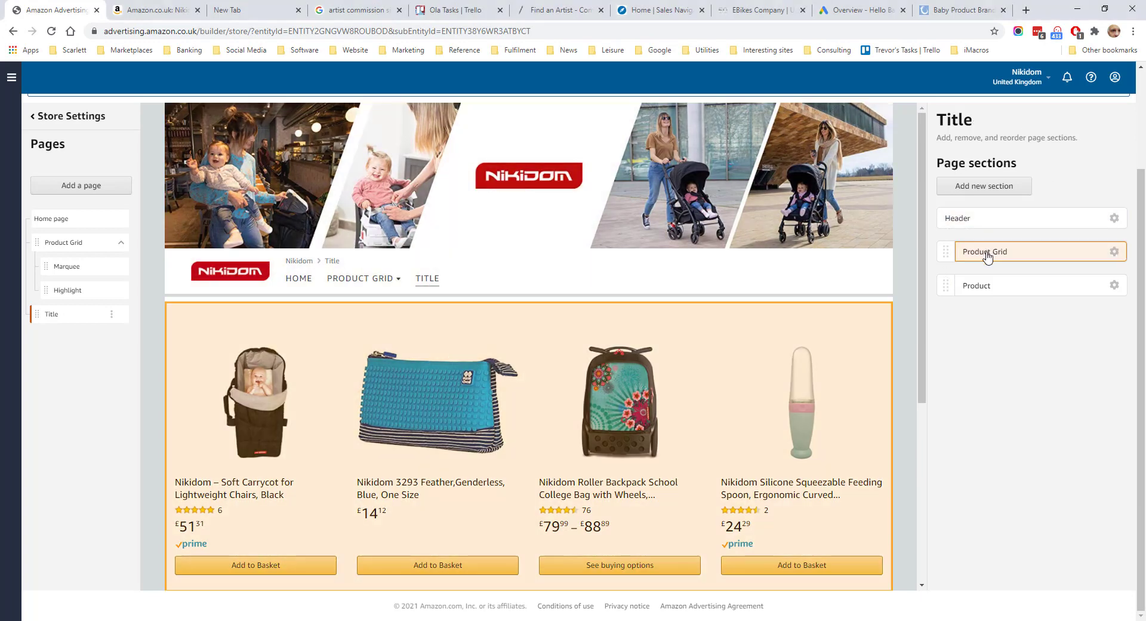
Examine the Title page's Product Grid and Product sections, including their selected products and layout options
click(985, 252)
scroll(1069, 462, down, 2)
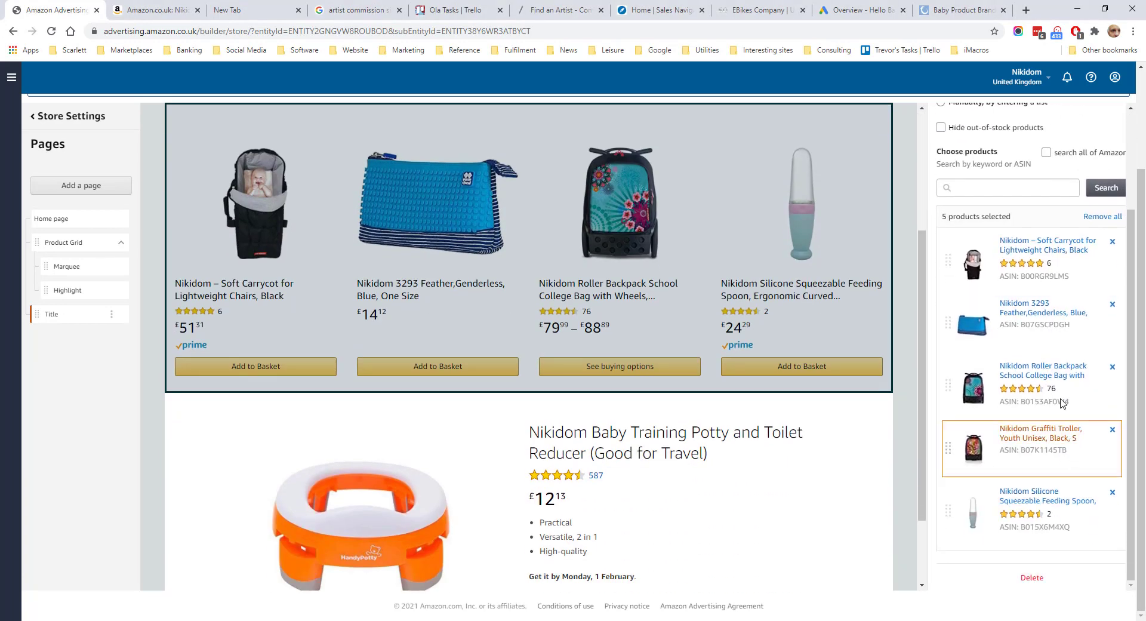
scroll(622, 351, up, 2)
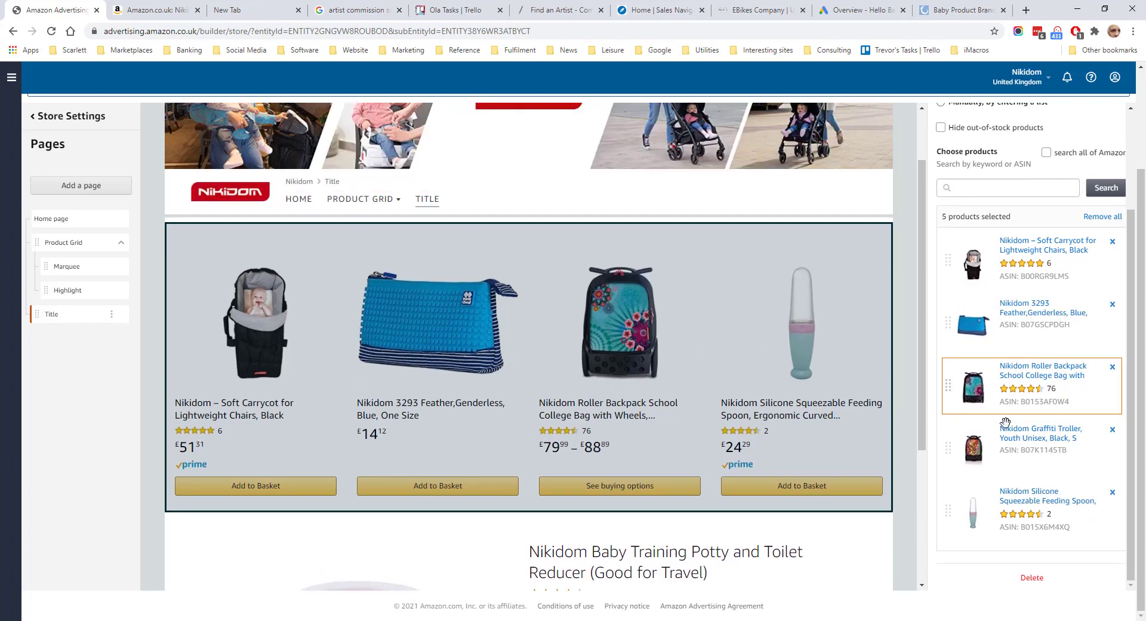
scroll(973, 116, up, 2)
click(972, 116)
click(993, 289)
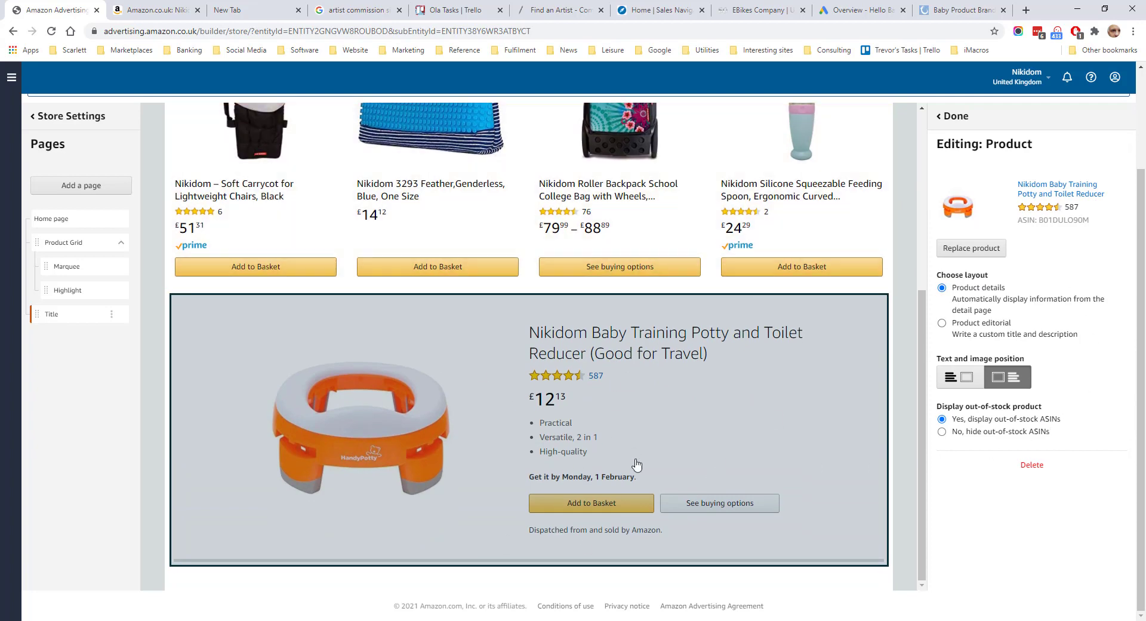
scroll(635, 463, up, 2)
scroll(743, 330, up, 4)
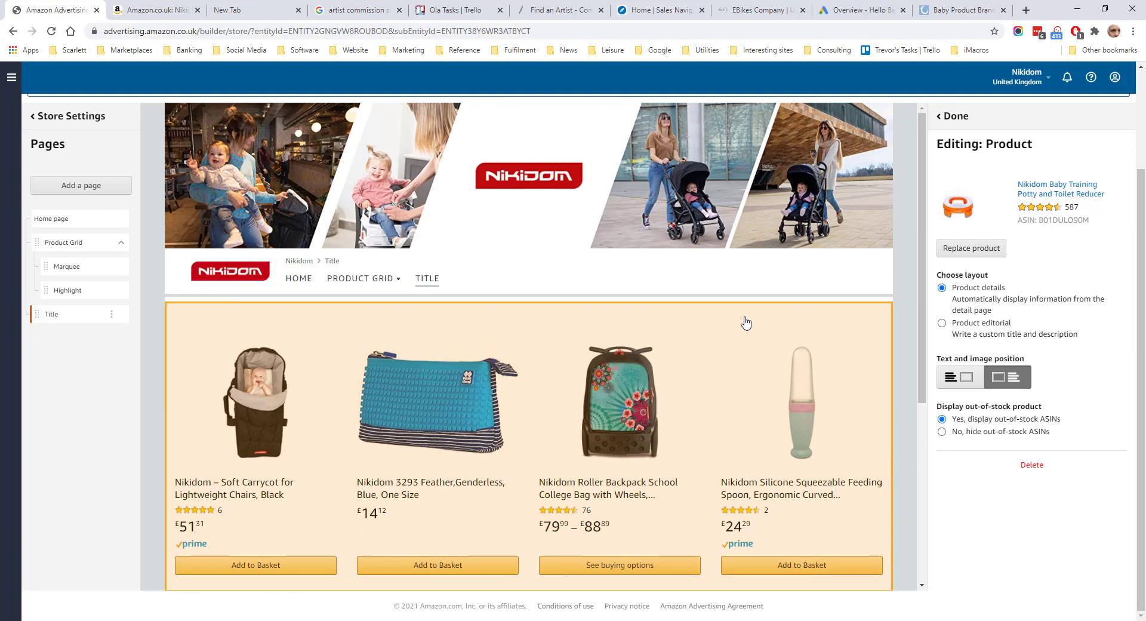
scroll(929, 179, up, 1)
click(956, 177)
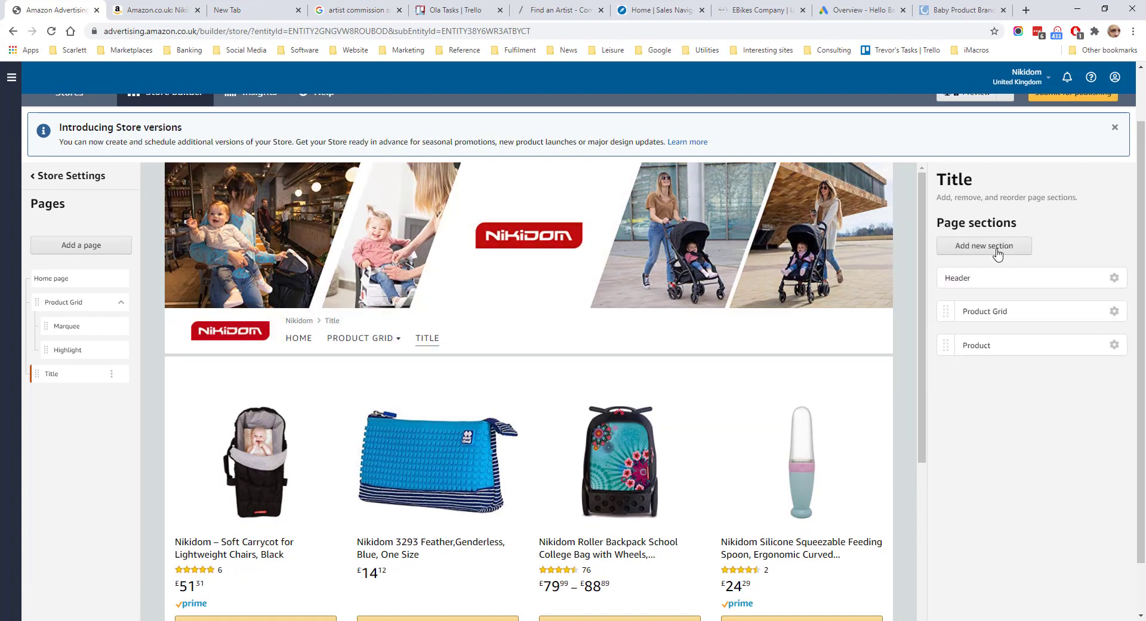
Add a Gallery section to the Product Grid page
click(67, 303)
scroll(519, 359, down, 2)
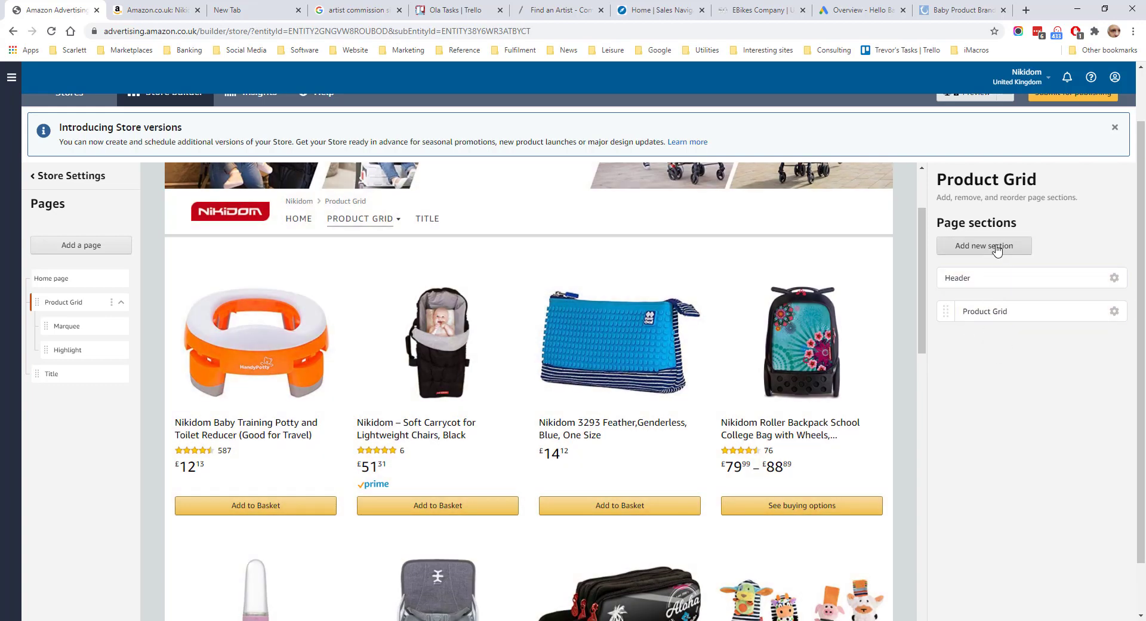
click(1017, 247)
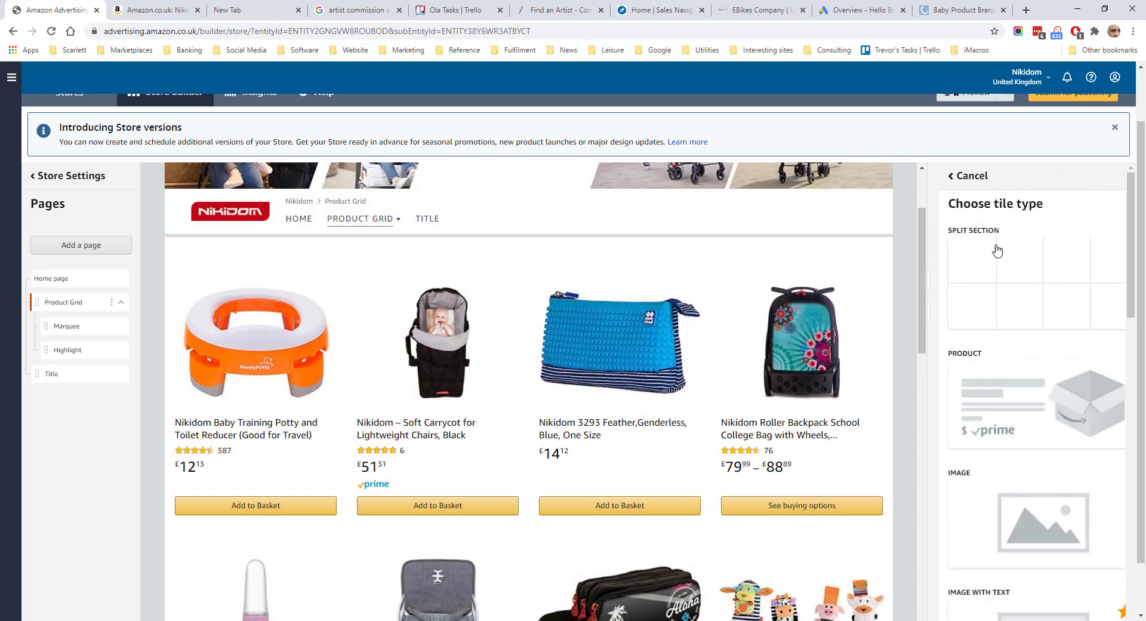
drag(1142, 242, 1145, 537)
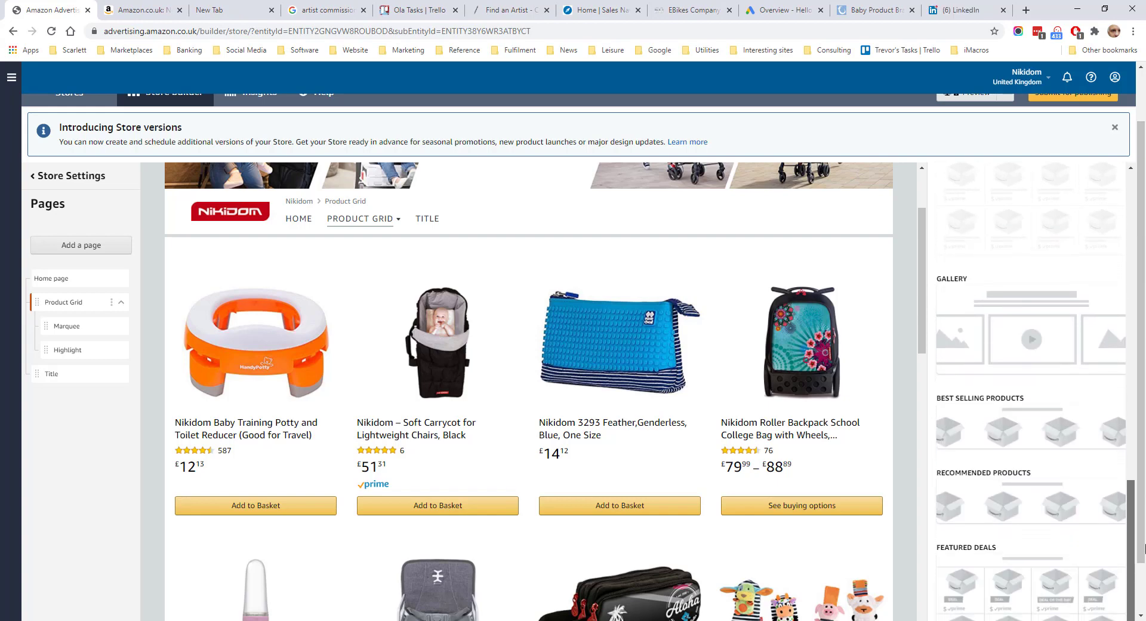
click(1074, 328)
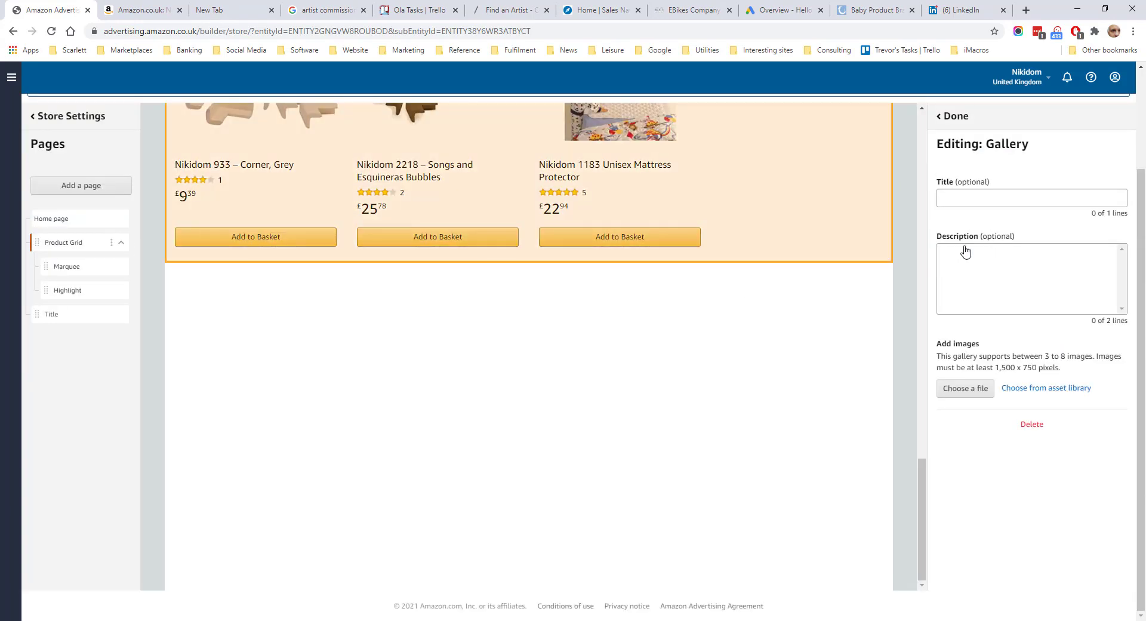
Title the gallery "This is a gallery", enter the description "This is a description" and open the file selection for its images
text(This is a gallery)
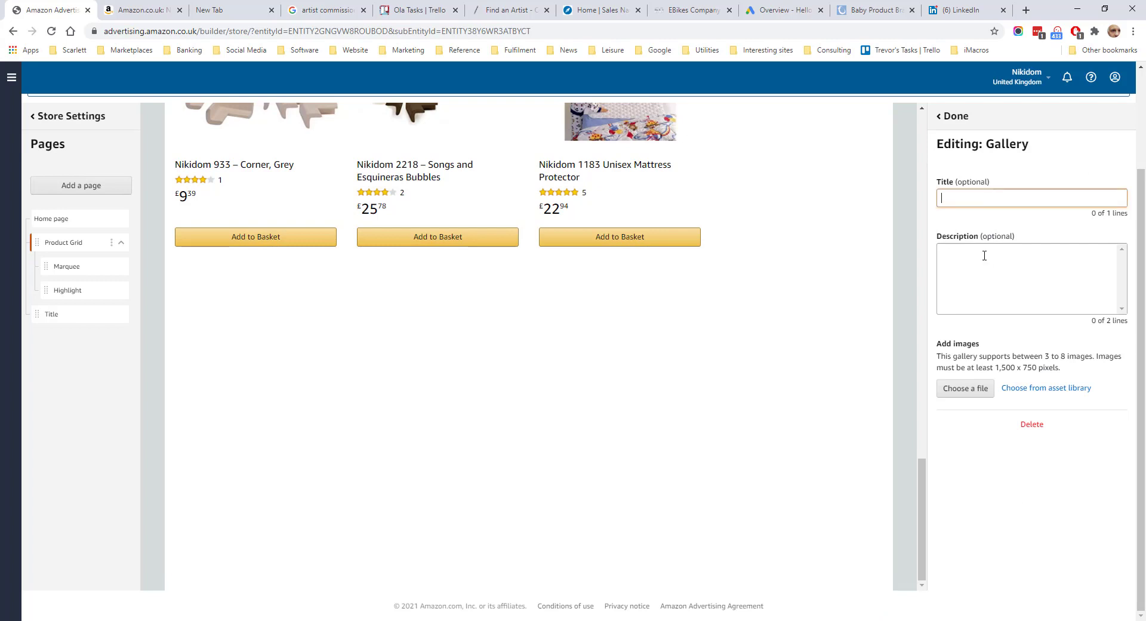
click(1003, 253)
text(This is a descrotpoin)
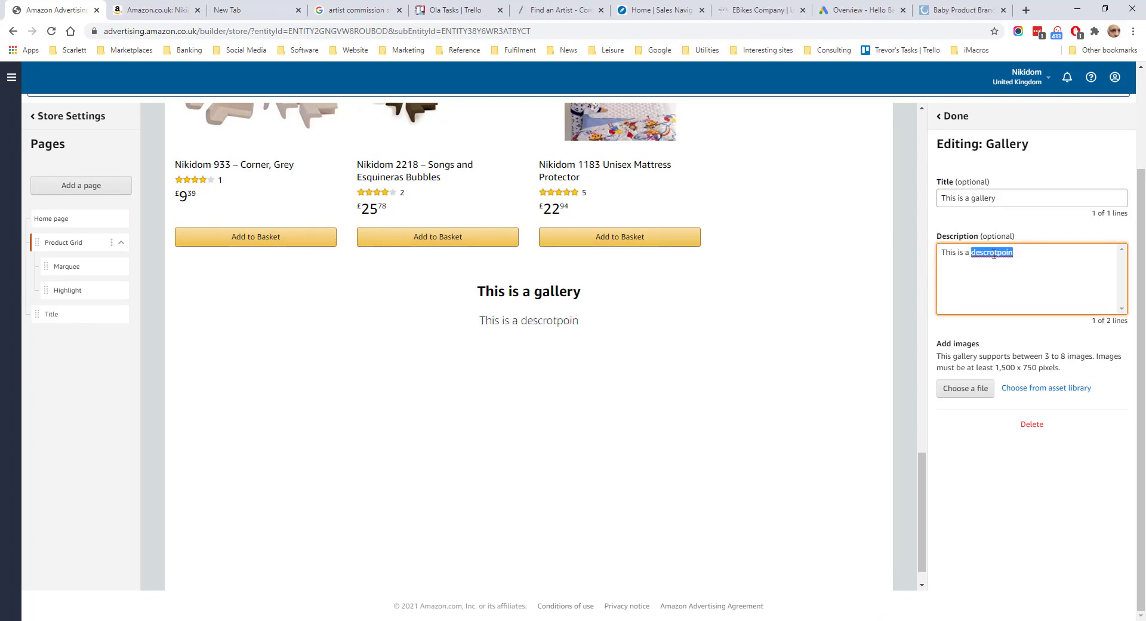
text(description)
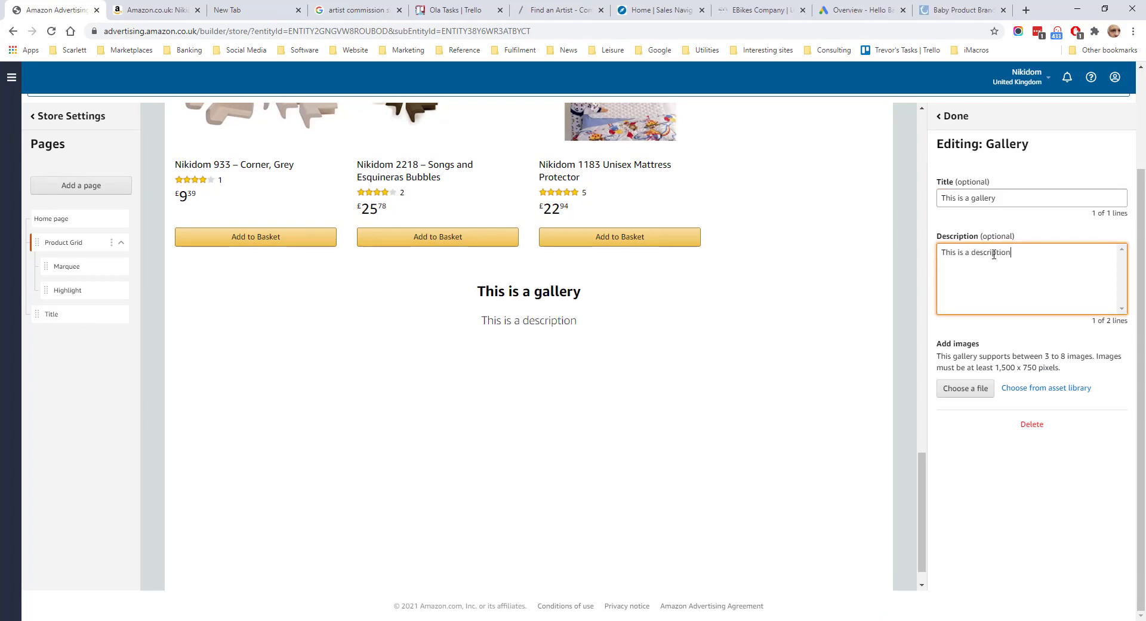
click(978, 390)
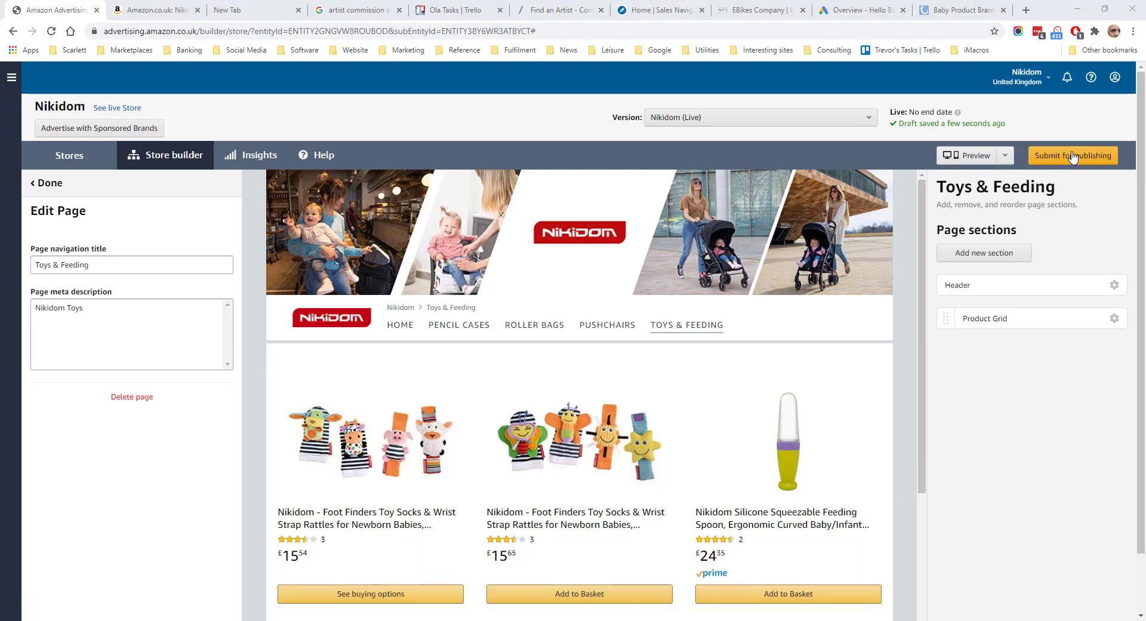
Submit the live Nikidom store version for publishing
click(1074, 157)
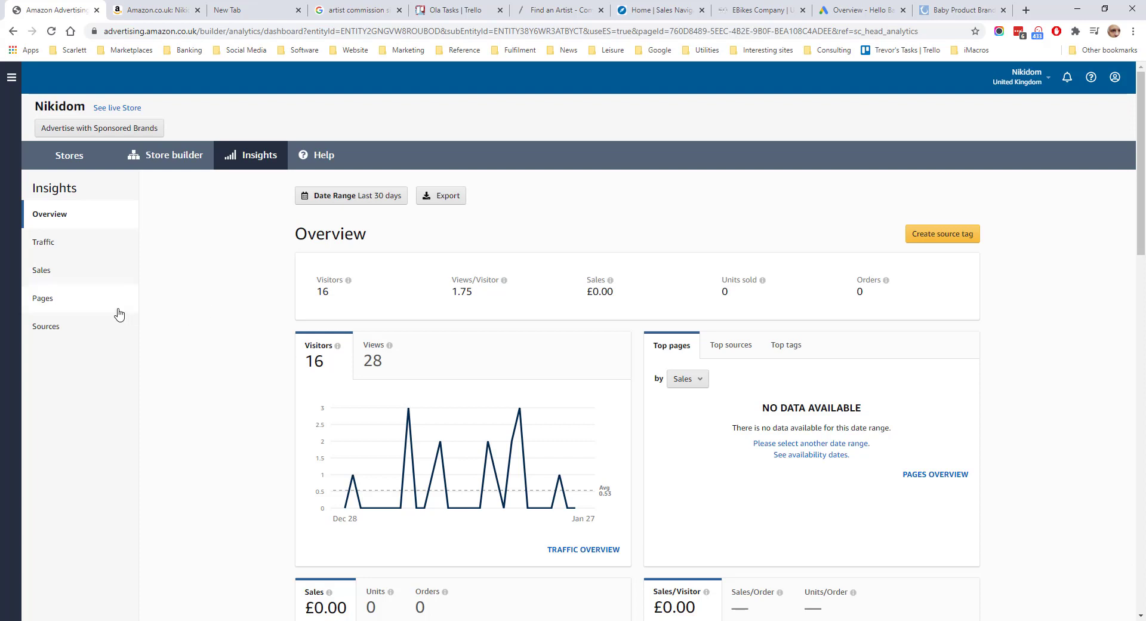
Examine the store's Traffic and Sales insights for the last 30 days, including their daily breakdown tables
click(54, 246)
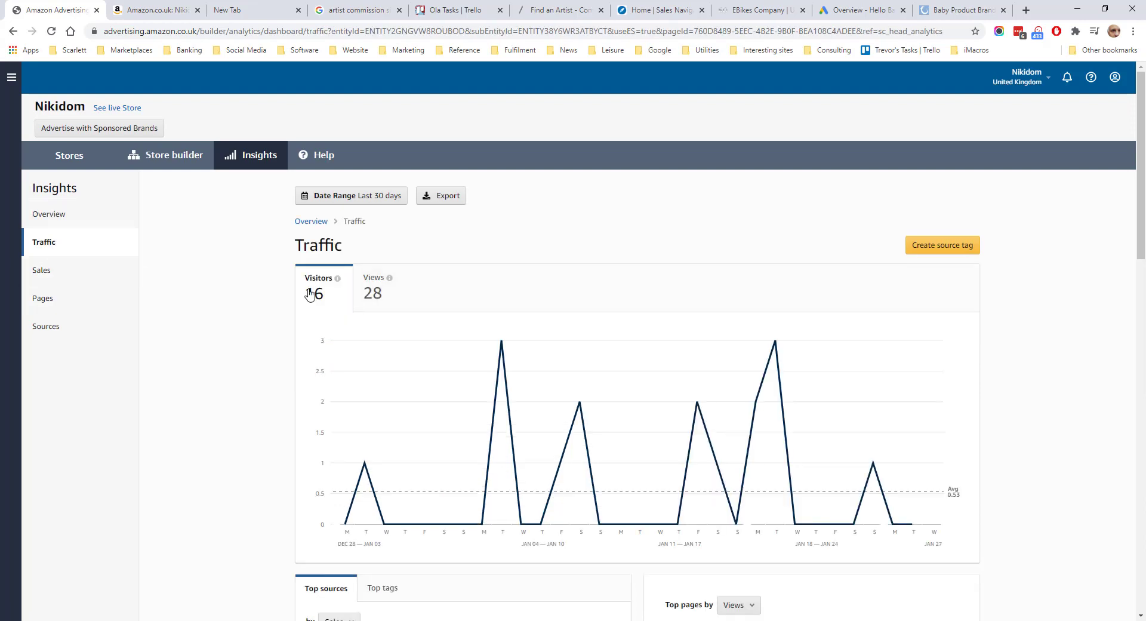
scroll(231, 355, down, 6)
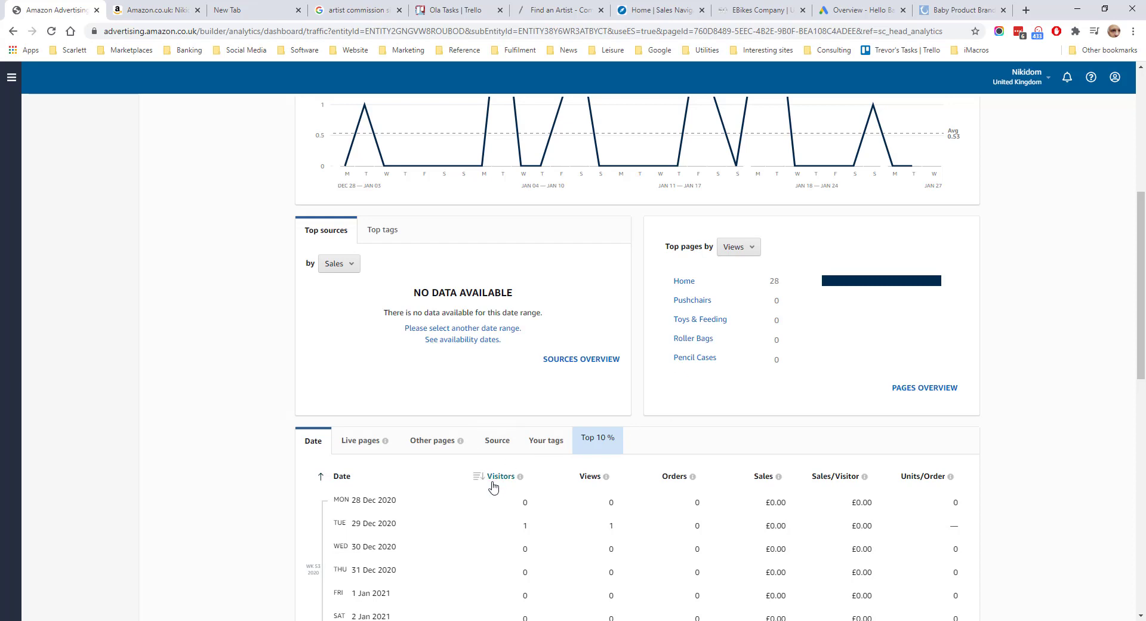
scroll(167, 440, up, 6)
click(35, 270)
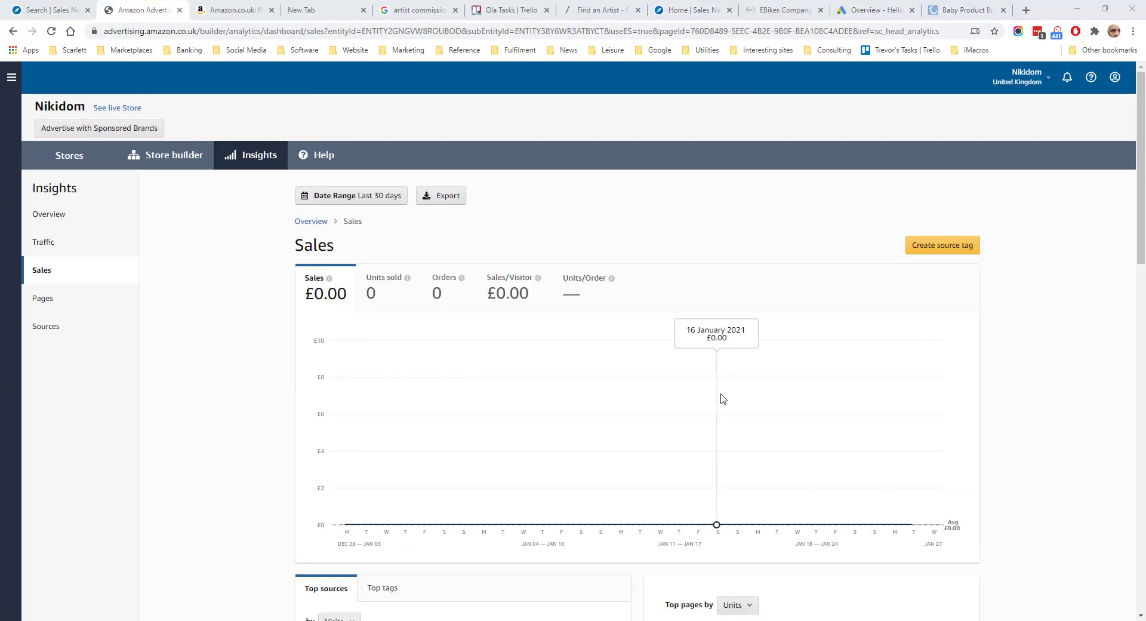
scroll(734, 353, down, 5)
scroll(416, 370, down, 2)
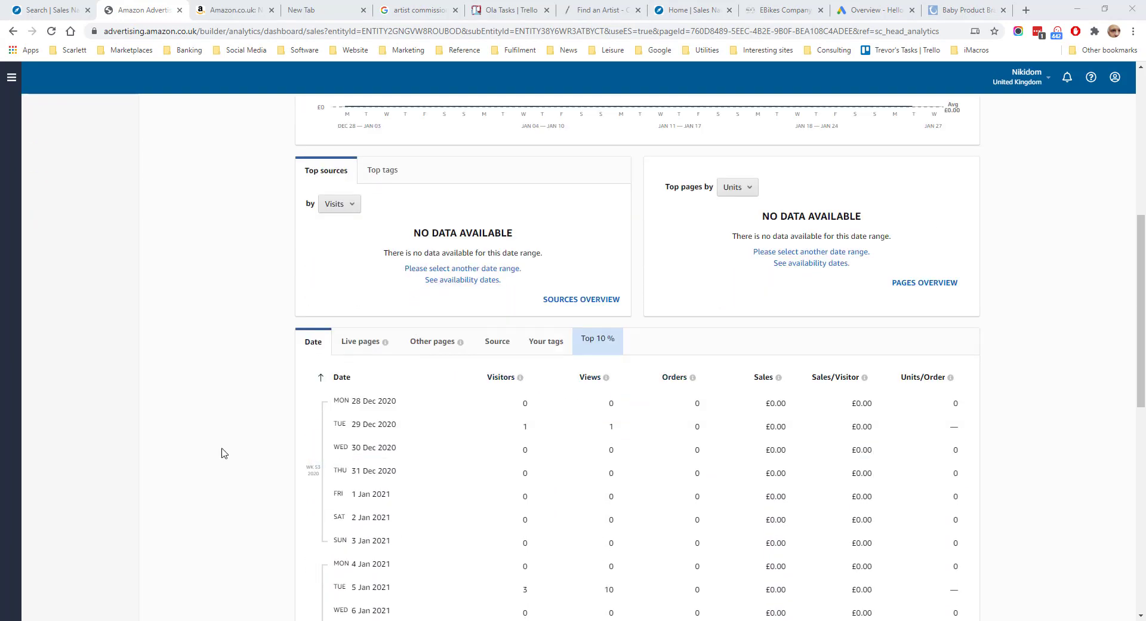
Examine the Pages and Sources insights, including the breakdown by live page and by traffic source
click(349, 353)
scroll(477, 407, down, 3)
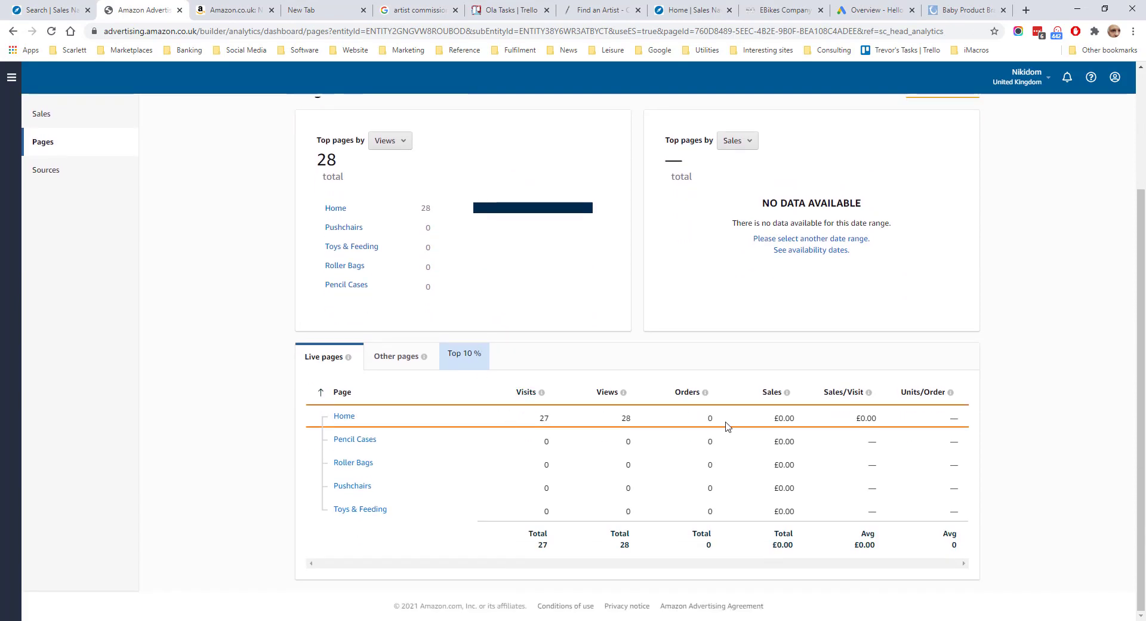
click(46, 170)
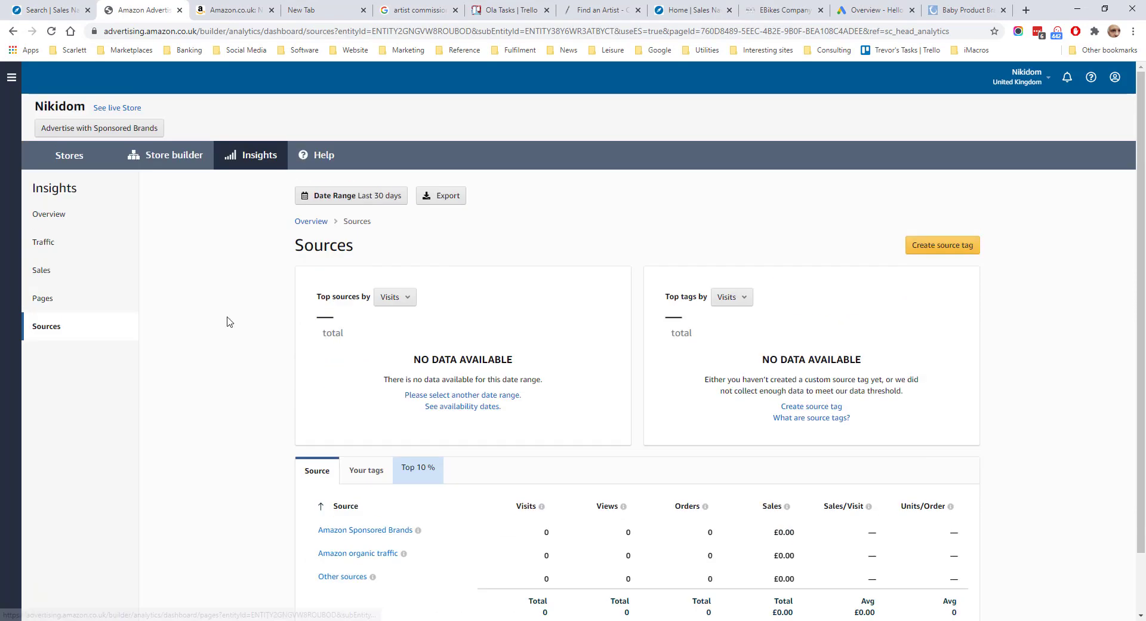
scroll(422, 426, down, 2)
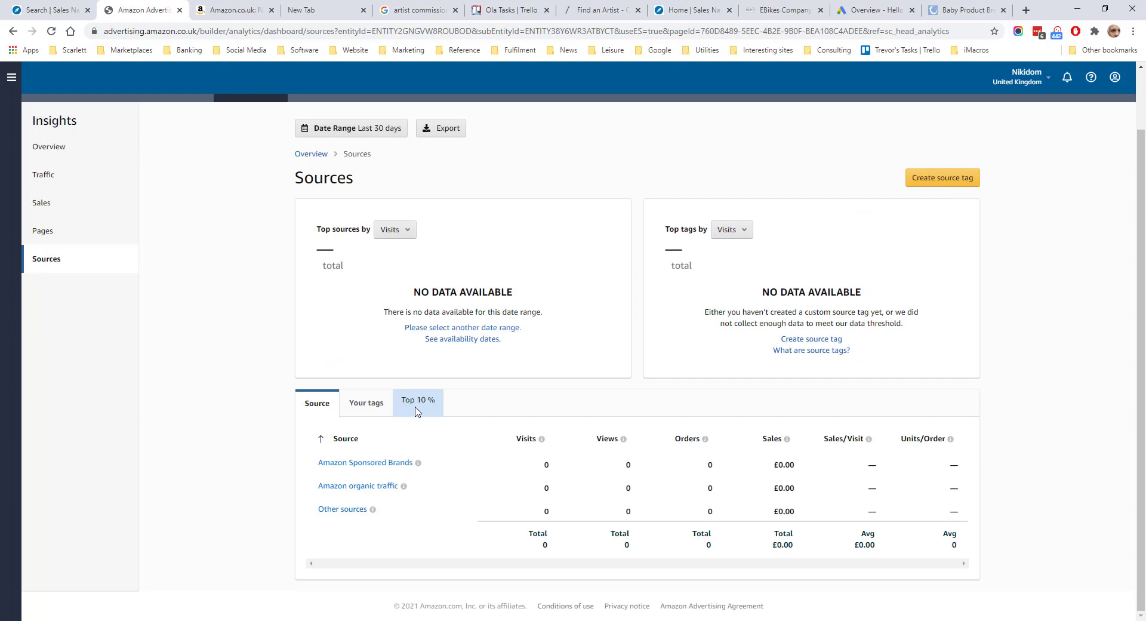